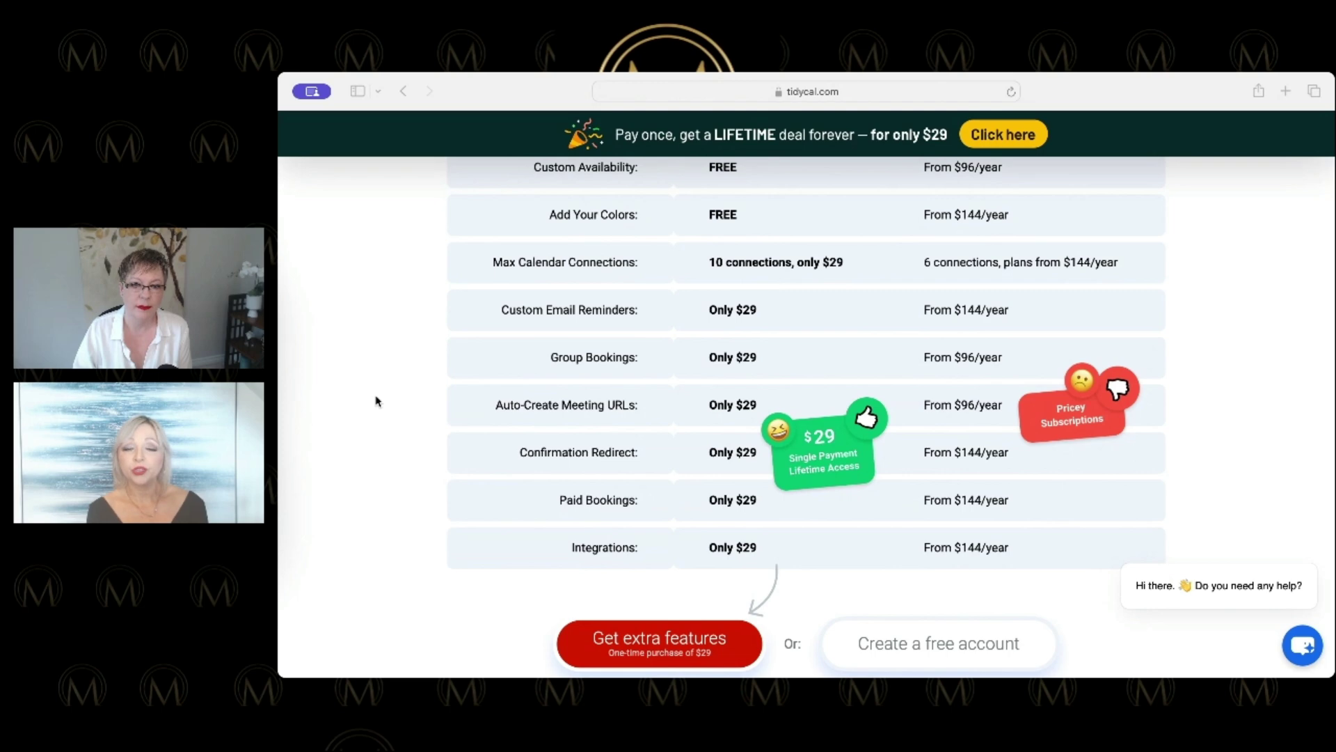
Step: Examine the pricing comparison table covering the free and $29 lifetime features on the TidyCal site
scroll(376, 401, "down", 5)
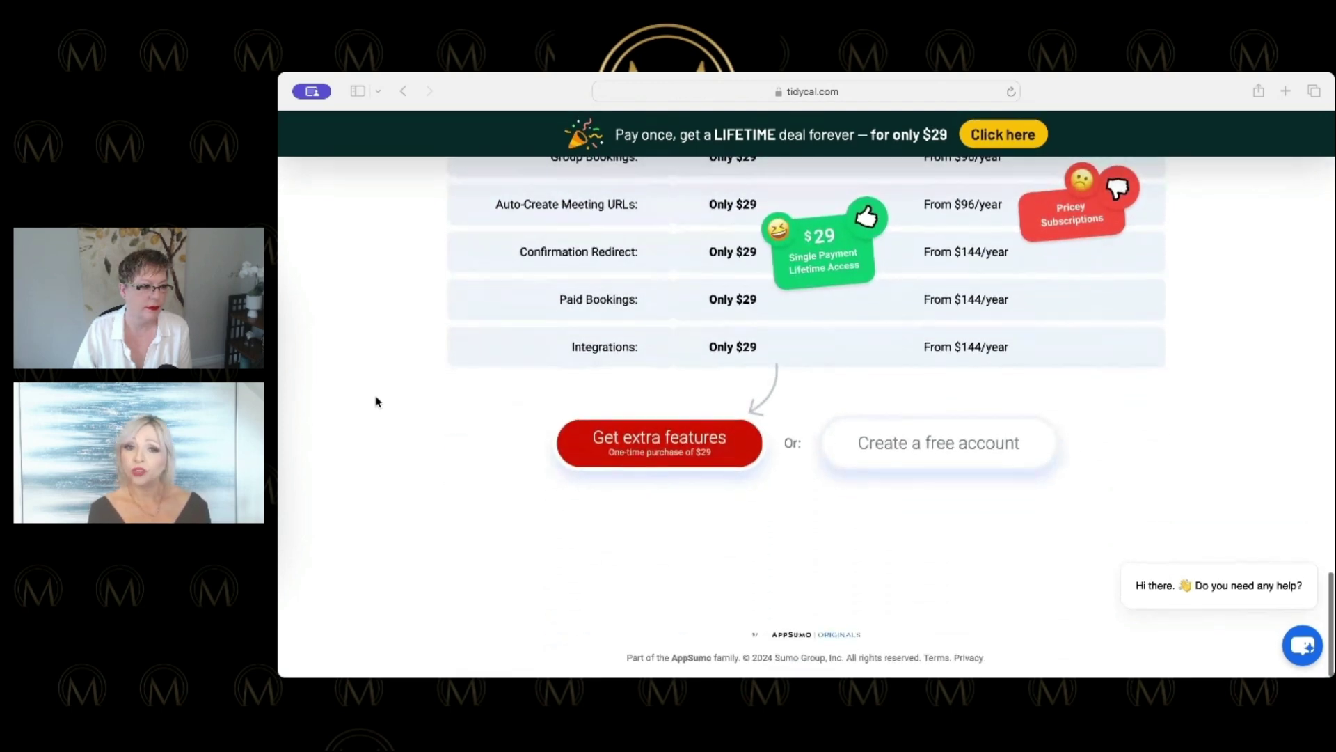
scroll(376, 402, "up", 5)
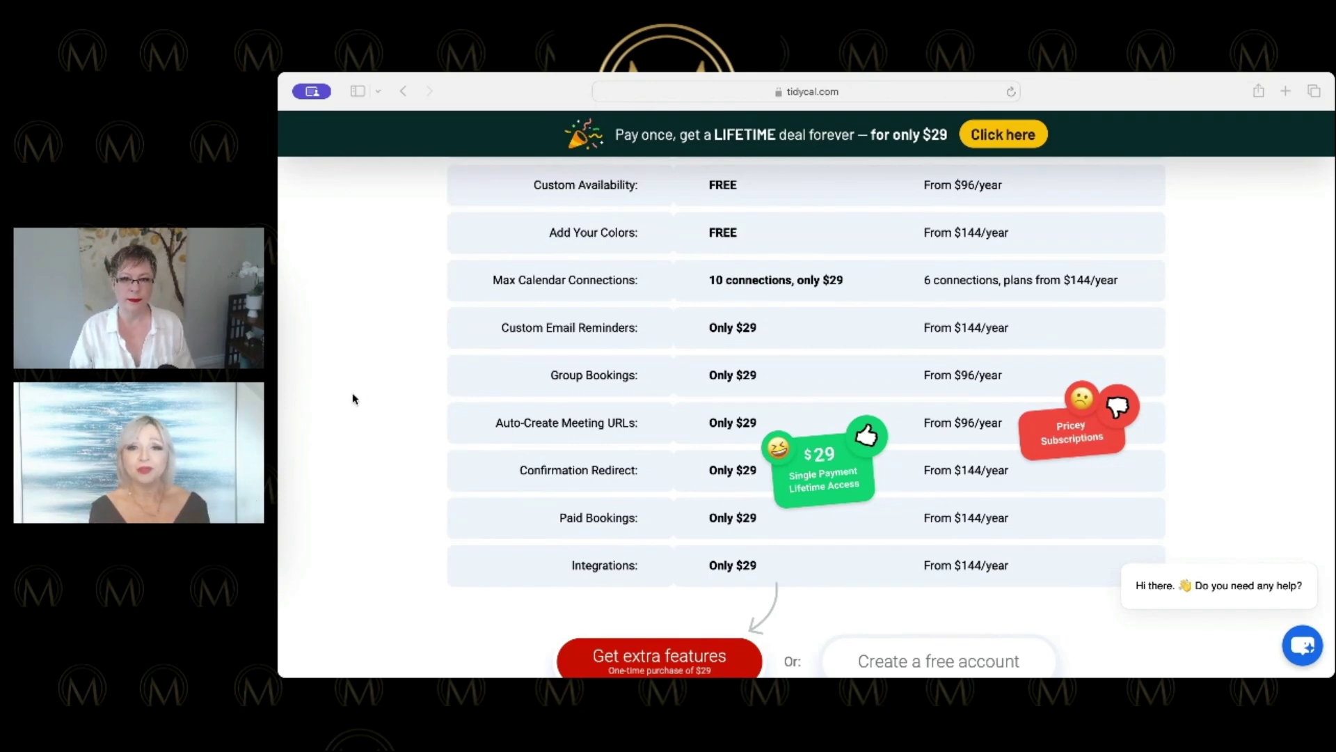
scroll(347, 398, "down", 1)
scroll(348, 397, "up", 1)
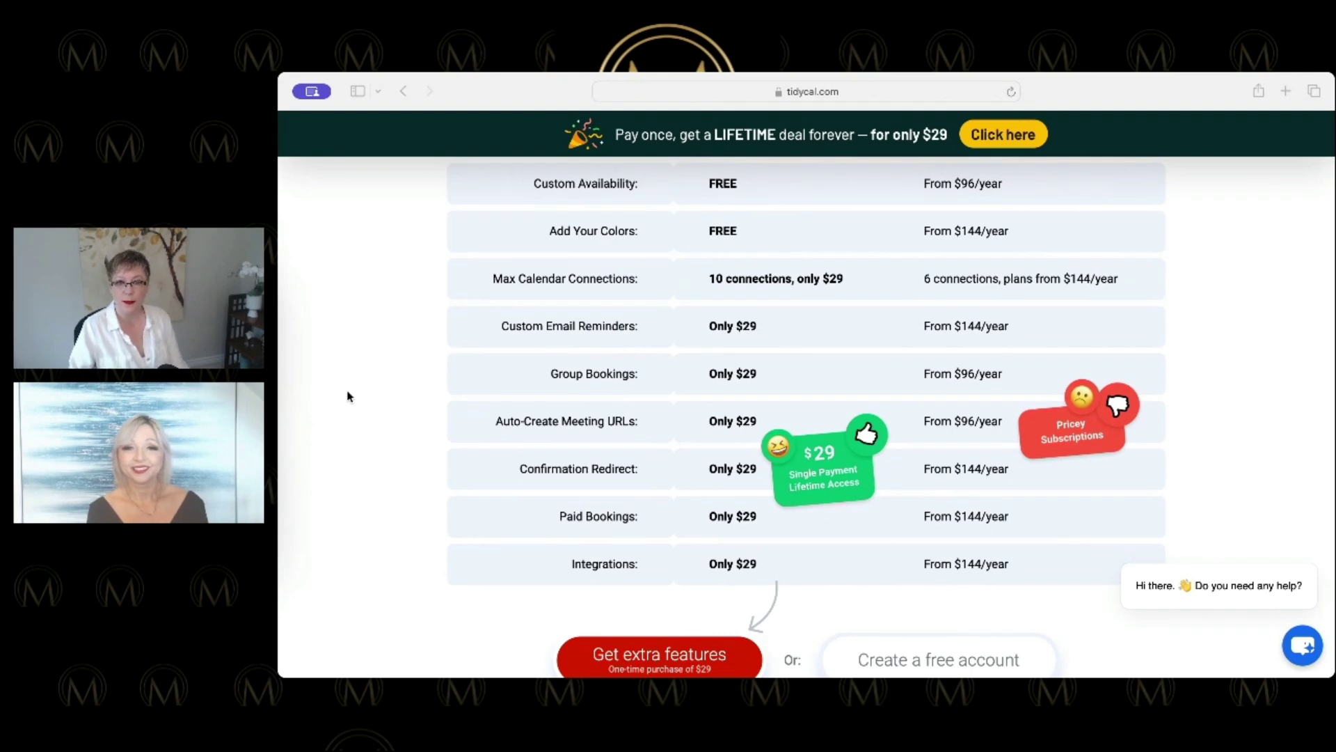
scroll(348, 396, "down", 1)
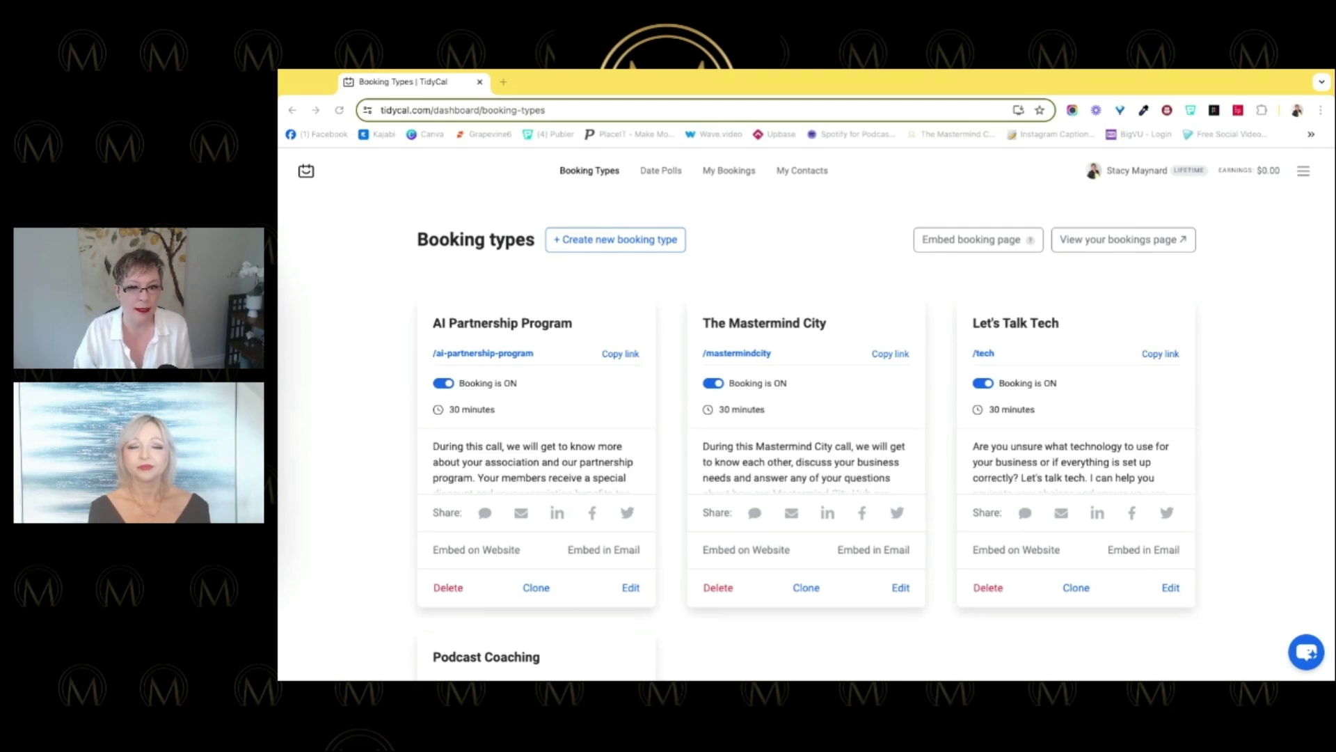
left_click(1251, 363)
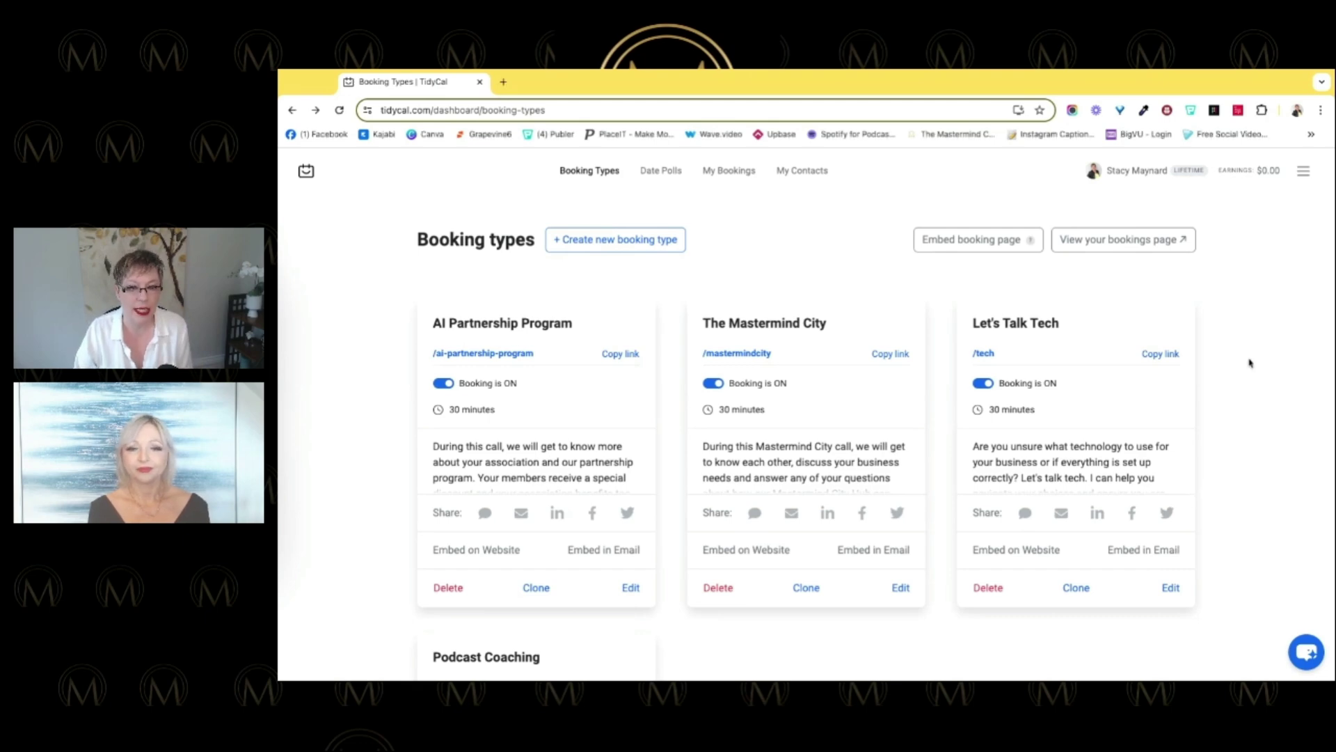
left_click(276, 411)
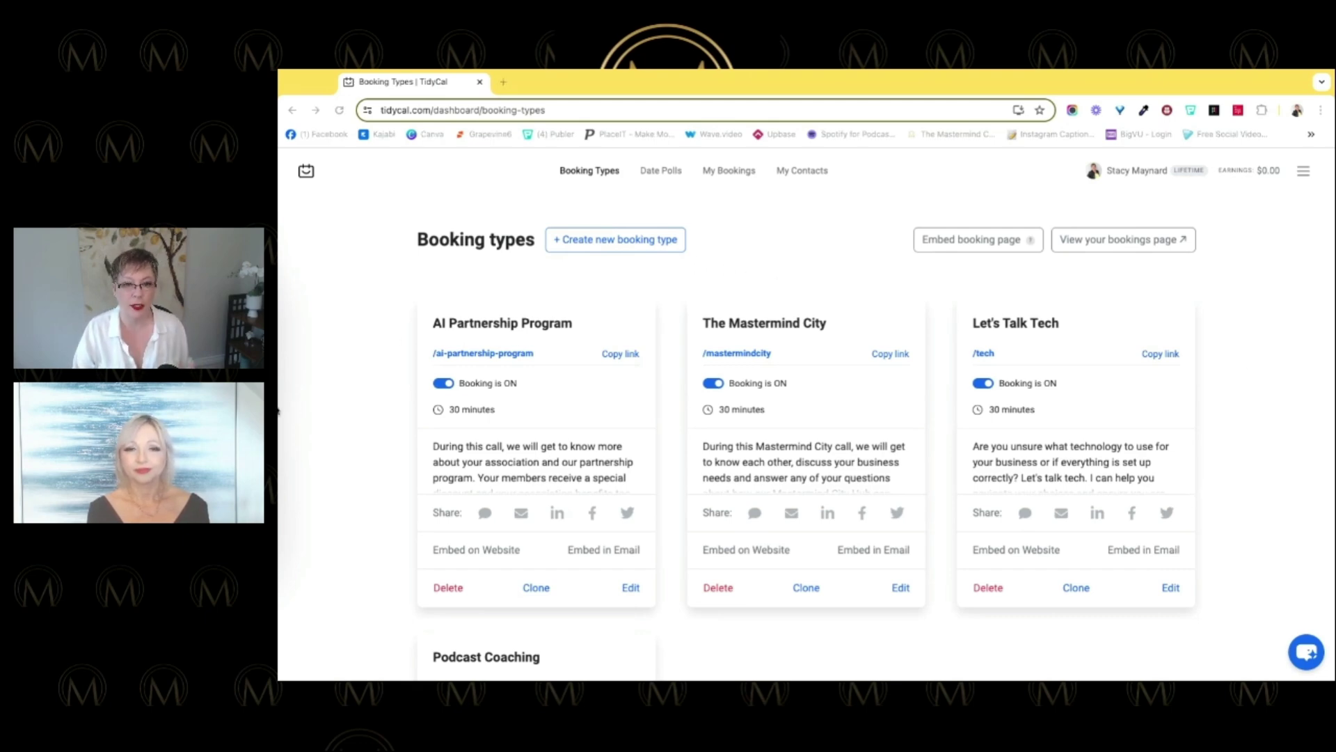
left_click(1261, 358)
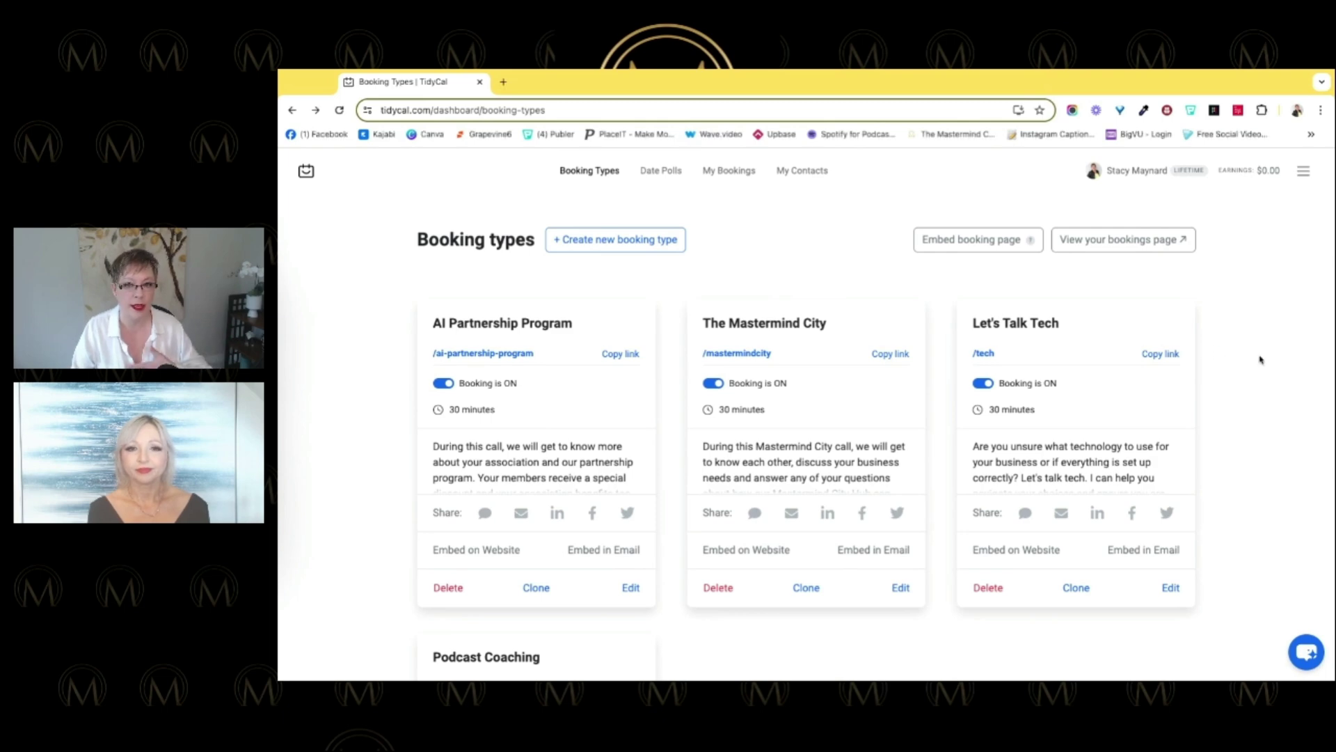
left_click(277, 463)
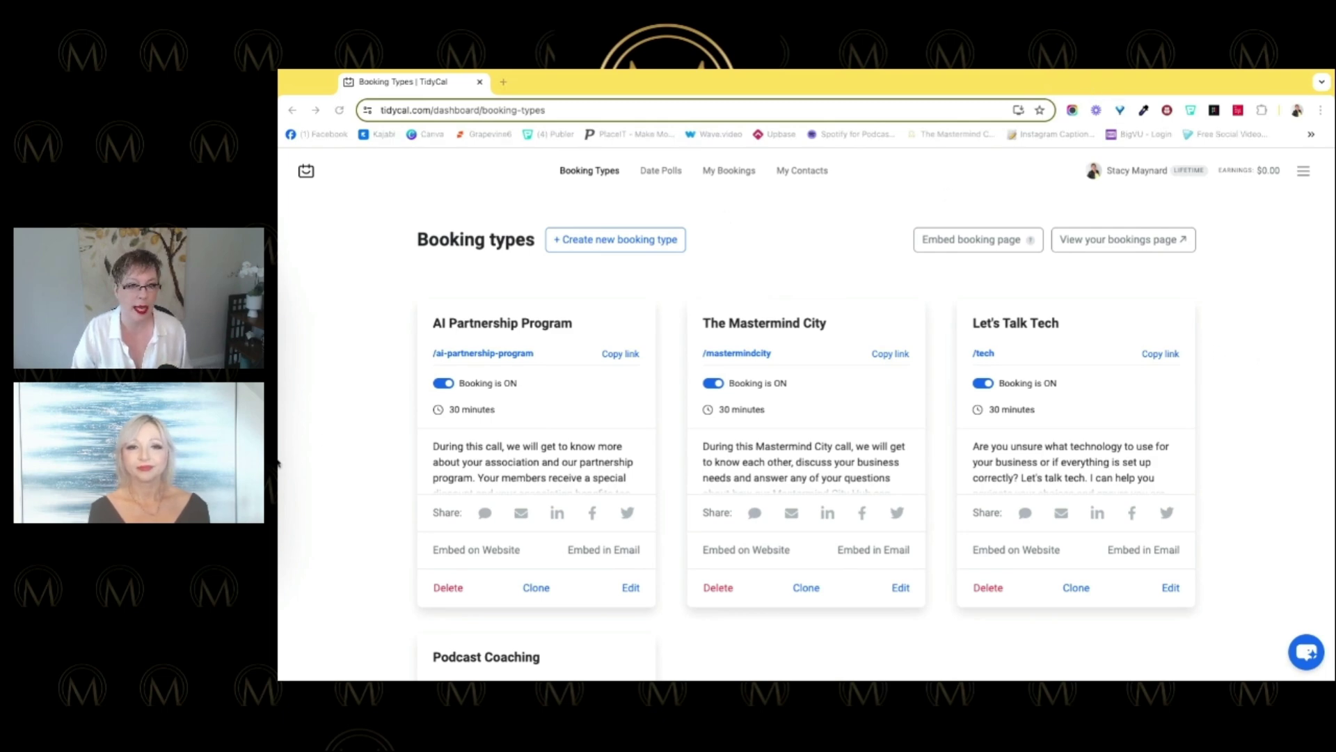
left_click(1246, 329)
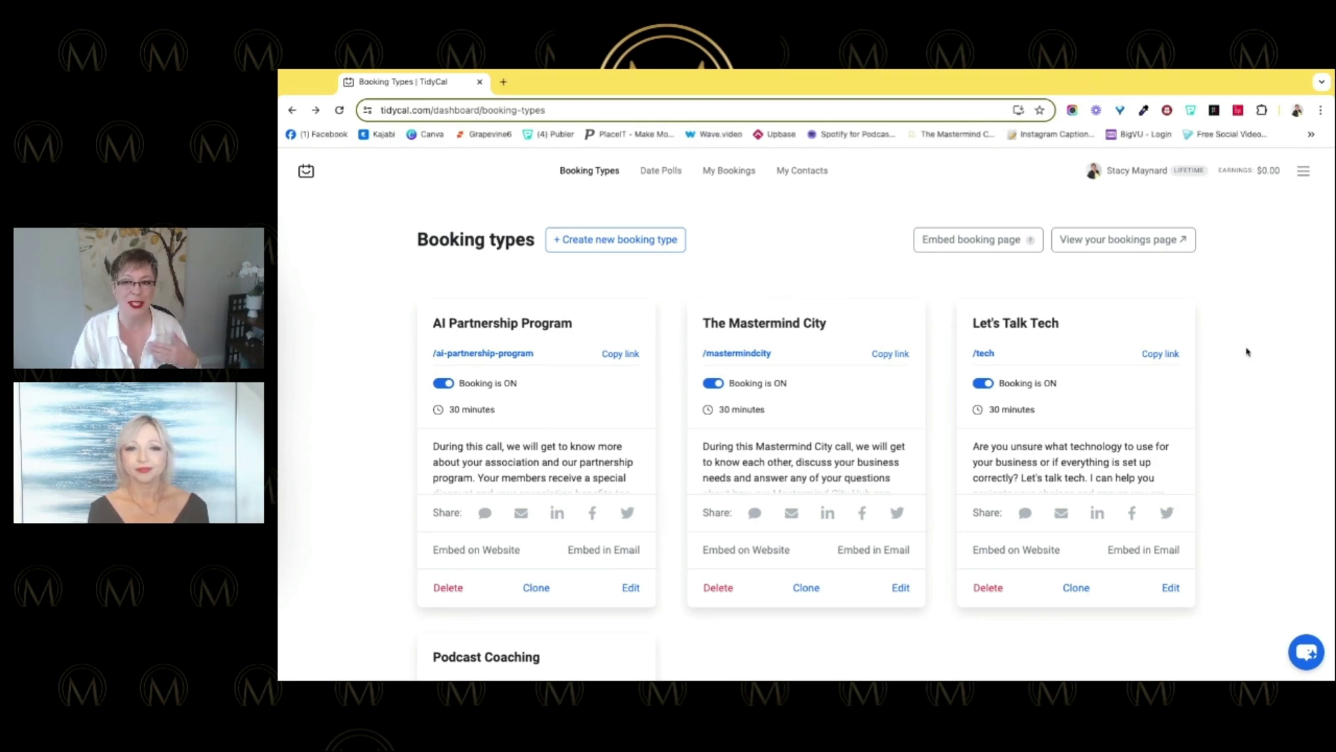
left_click(278, 471)
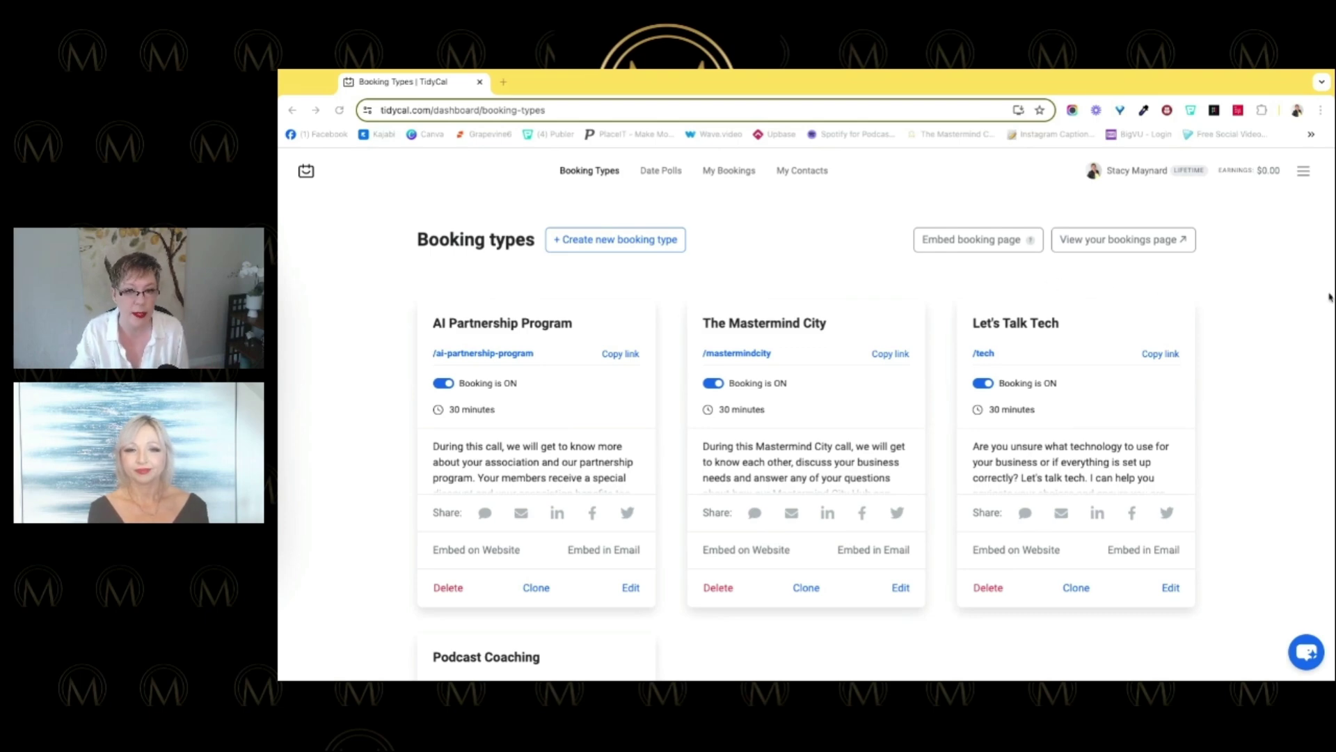
Step: Start a new booking type and look over its title, URL, description, duration and availability fields
left_click(1296, 301)
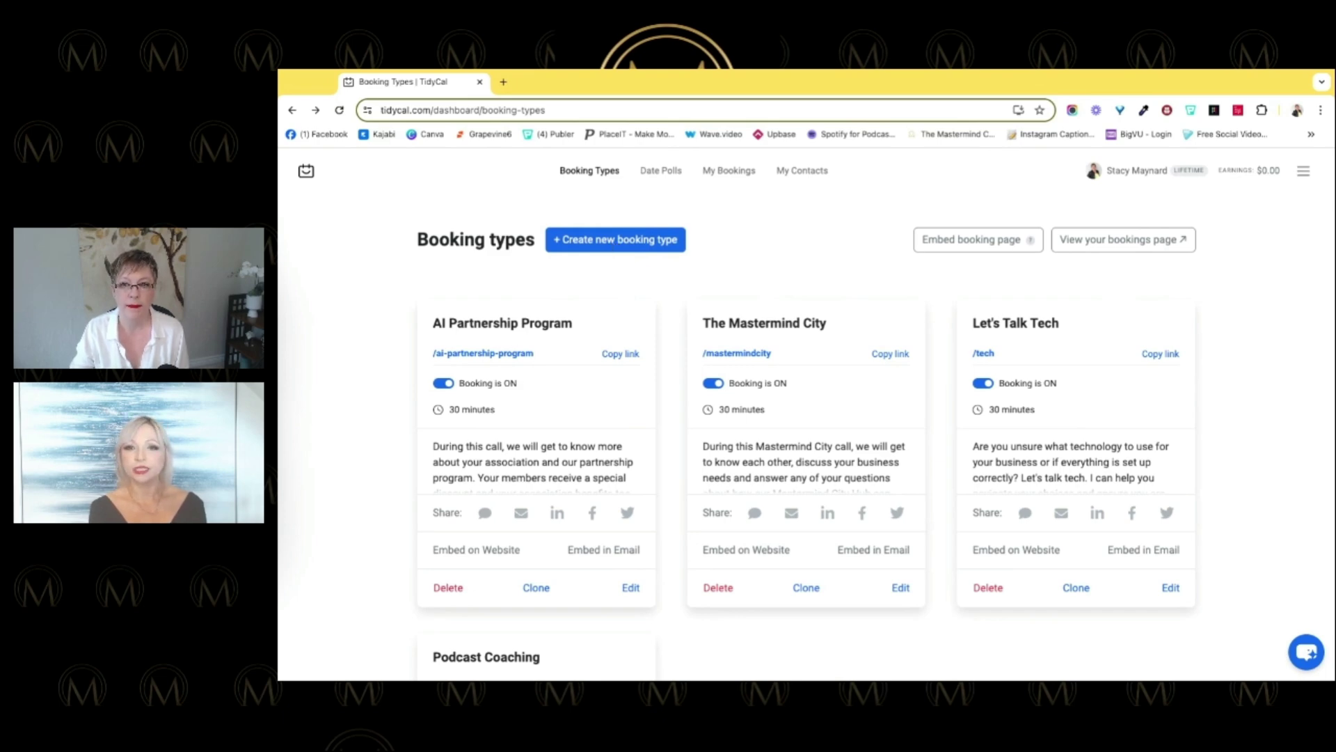
left_click(610, 248)
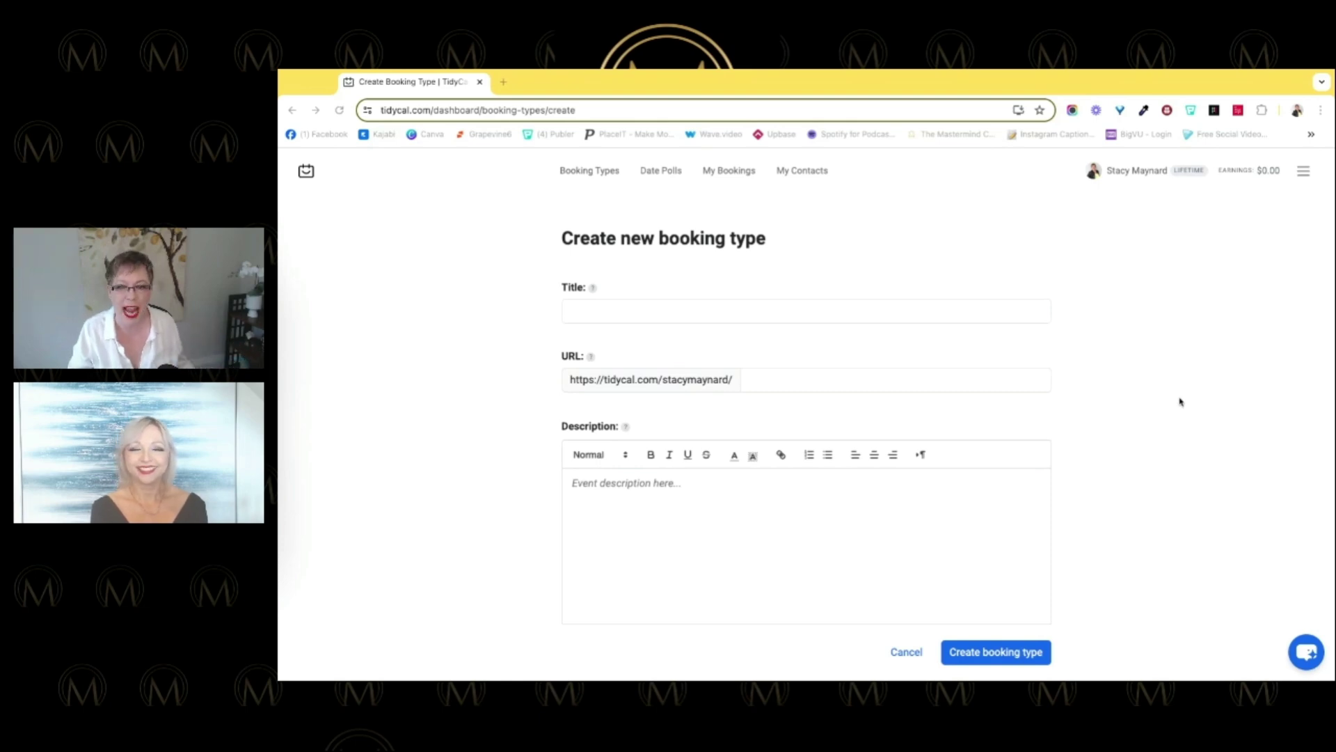
left_click(1171, 397)
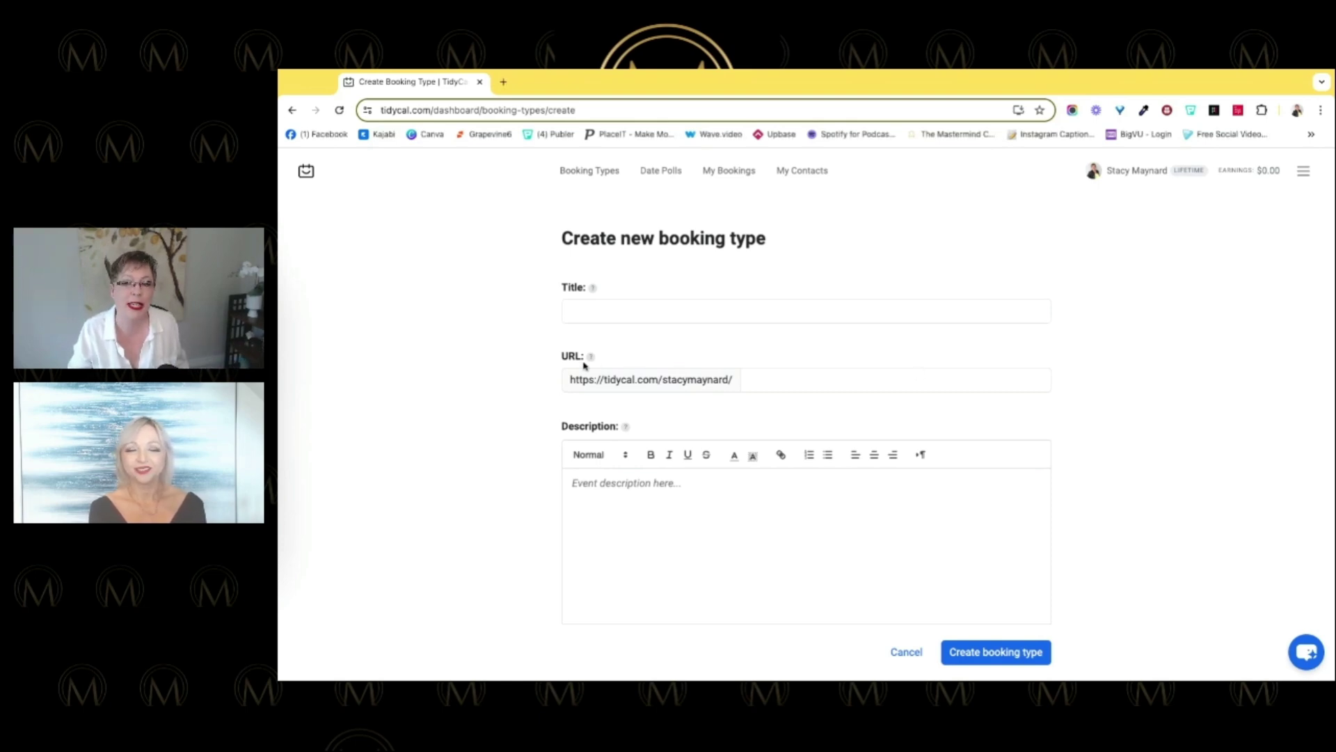
scroll(476, 374, "down", 1)
scroll(475, 374, "down", 3)
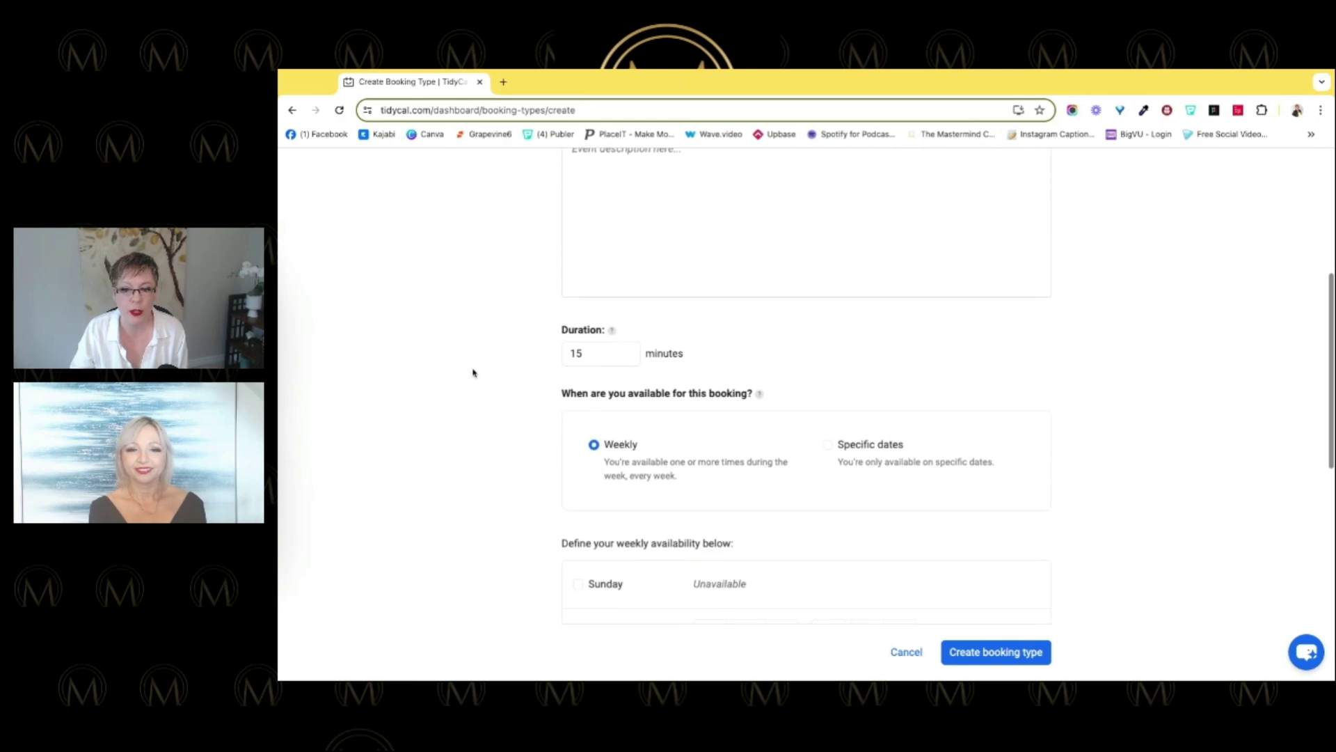
scroll(472, 371, "down", 1)
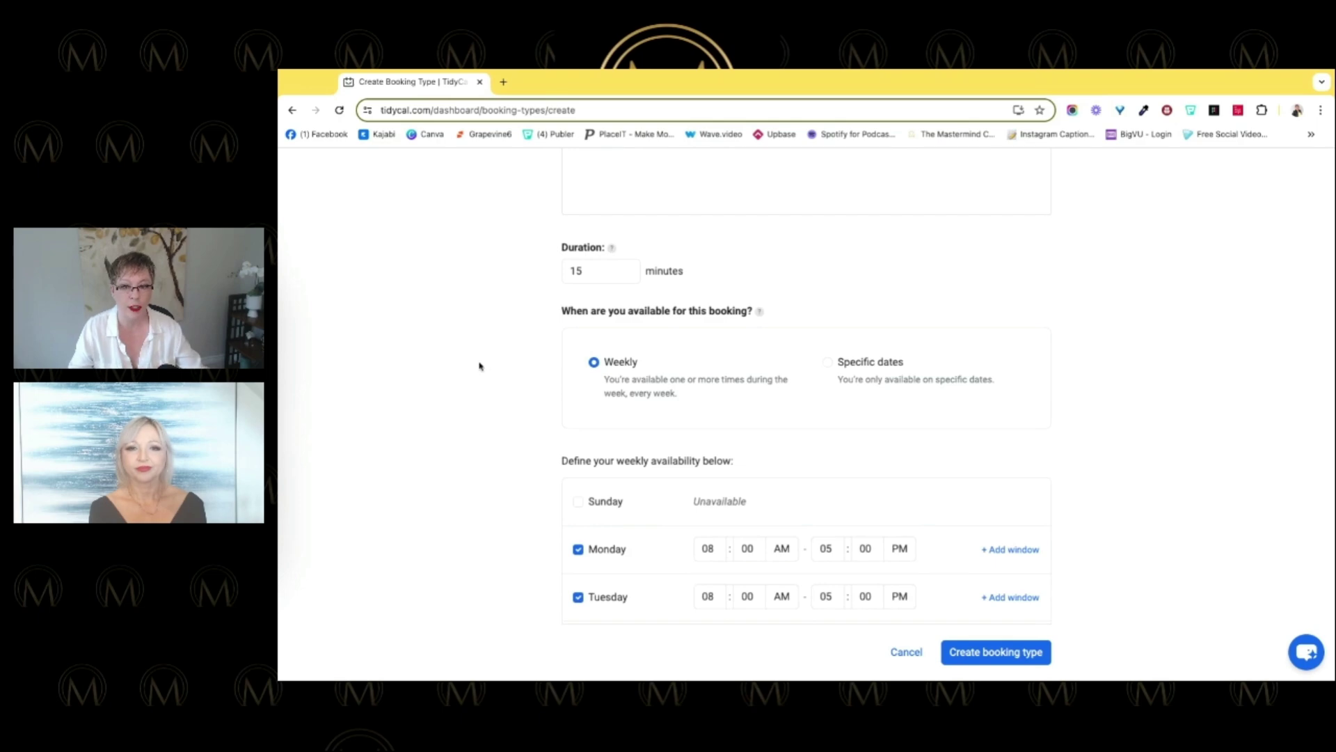
Step: Try the Specific dates availability option and return the booking type to Weekly availability
left_click(827, 361)
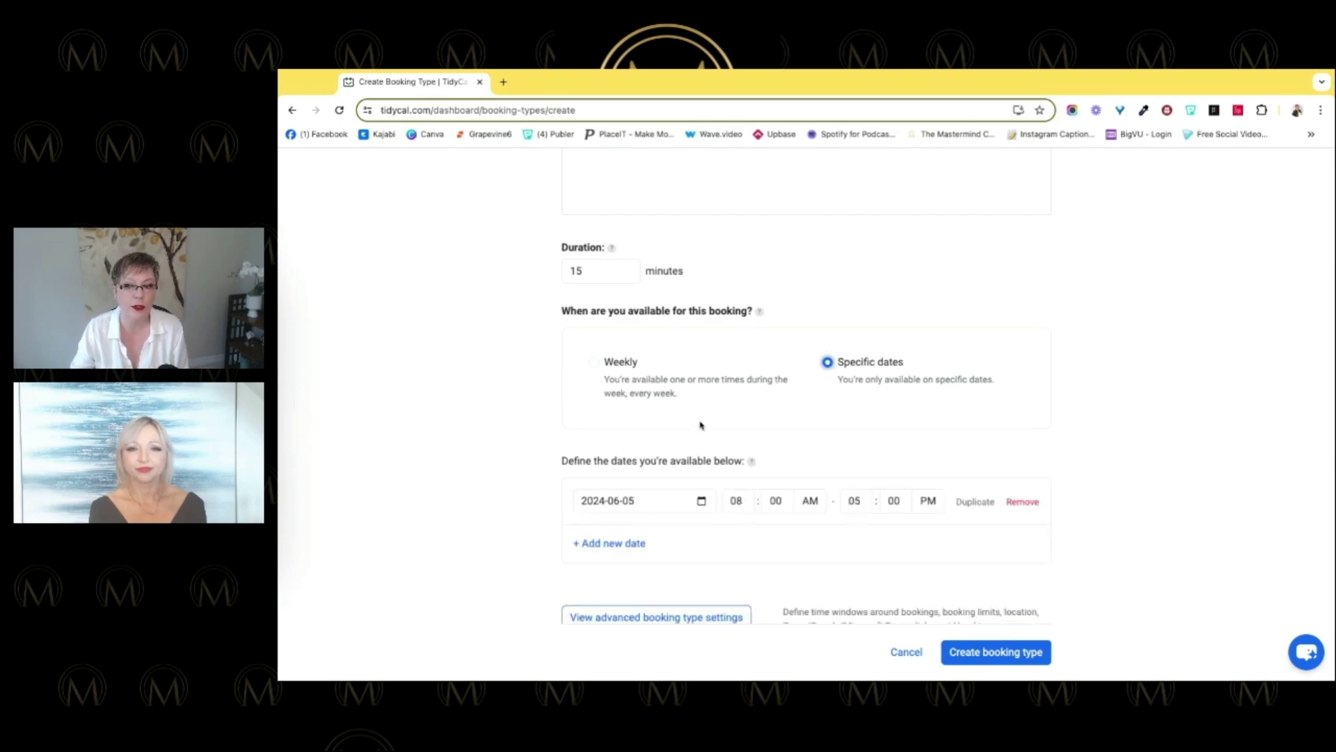
scroll(626, 428, "down", 1)
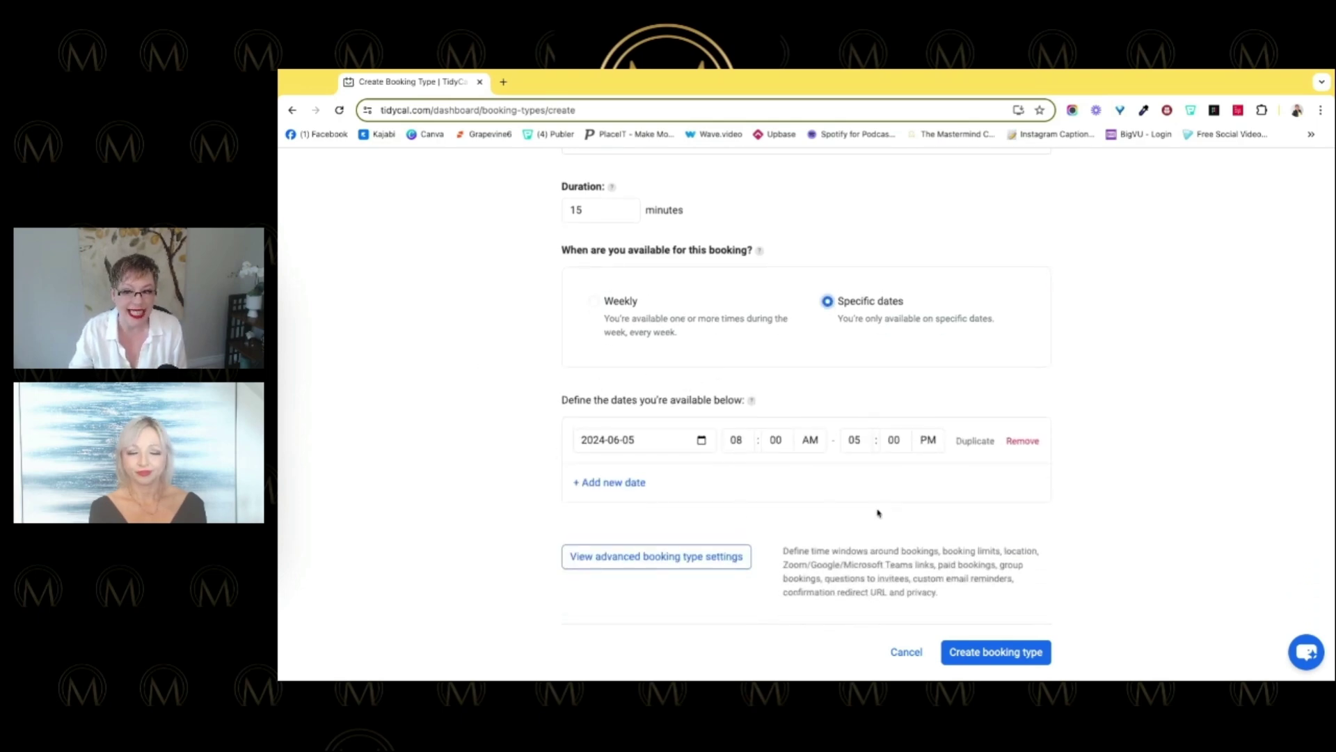
left_click(596, 304)
Step: Review the weekly availability hours and reveal the advanced booking type settings with their availability details
scroll(495, 370, "down", 3)
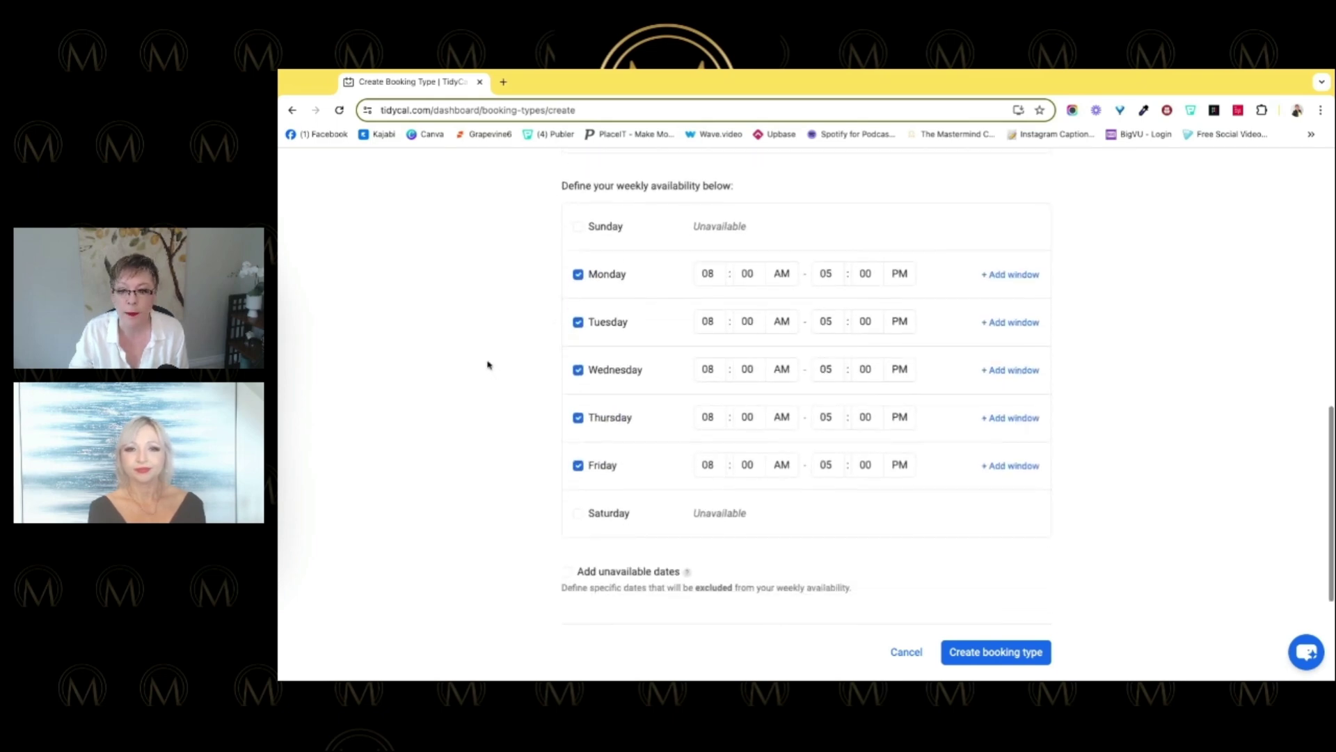
scroll(487, 362, "down", 2)
scroll(487, 363, "down", 2)
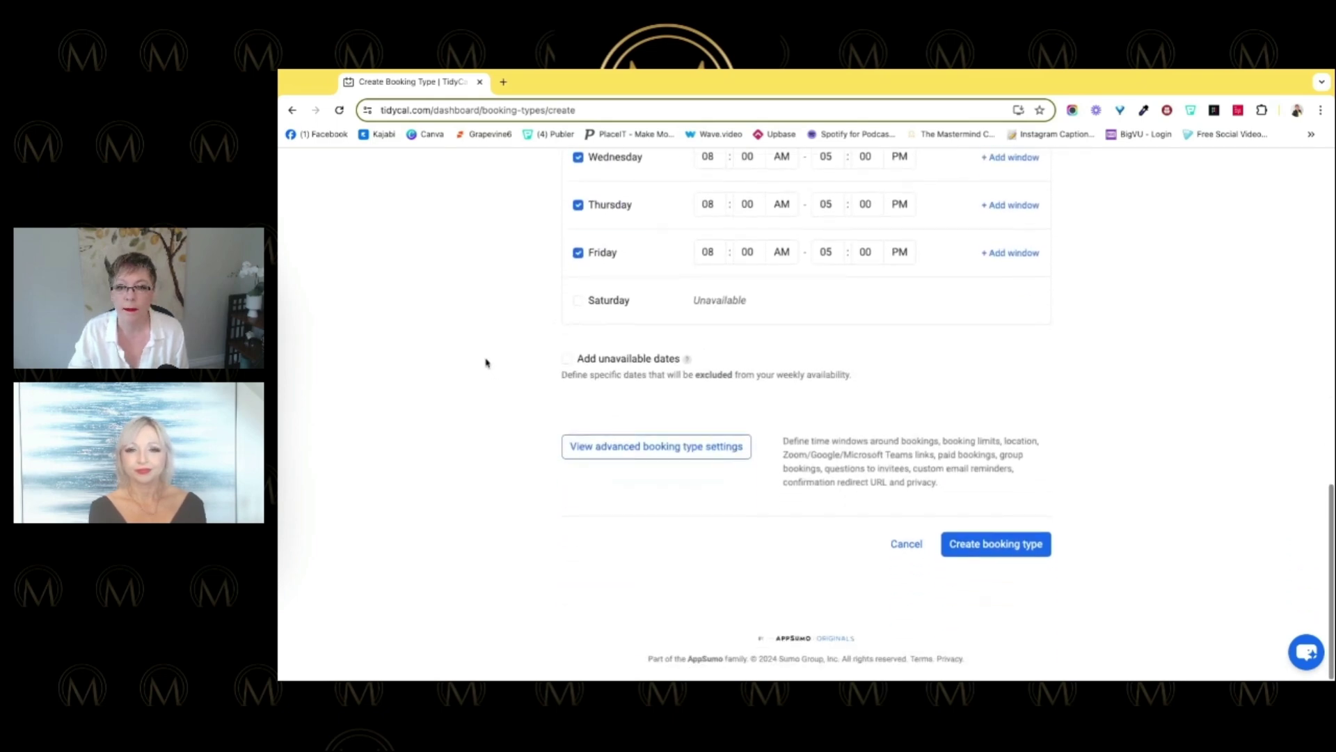
left_click(627, 459)
scroll(435, 378, "down", 3)
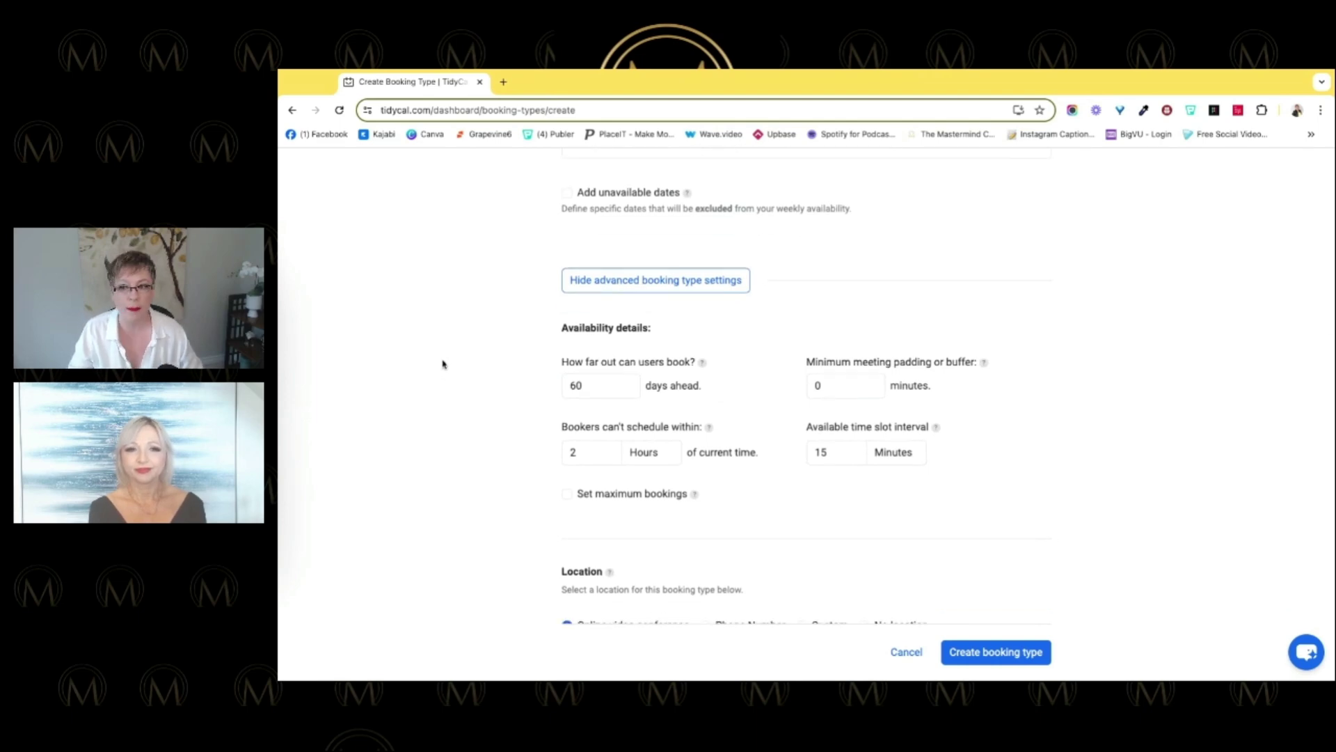
scroll(443, 364, "down", 1)
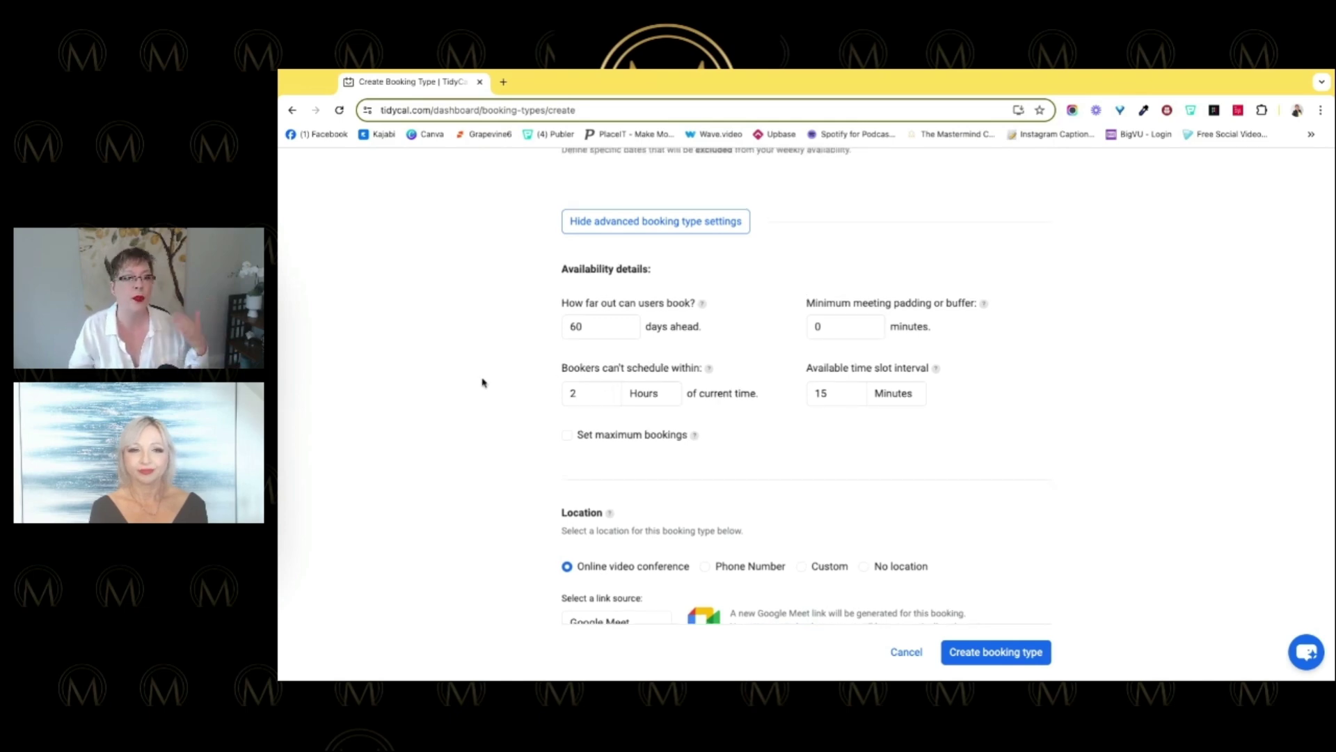
Step: Check the link source options for an online video conference in the booking type's Location settings
scroll(478, 380, "down", 3)
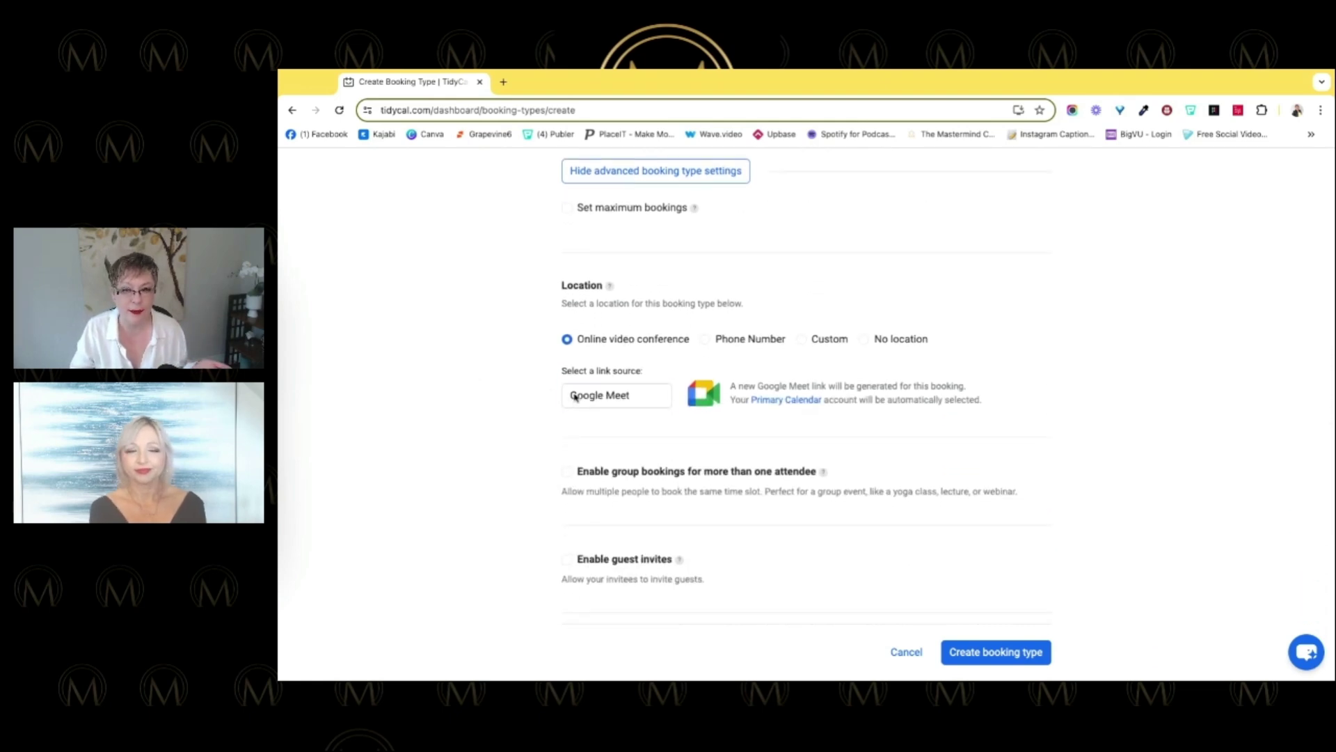
left_click(575, 397)
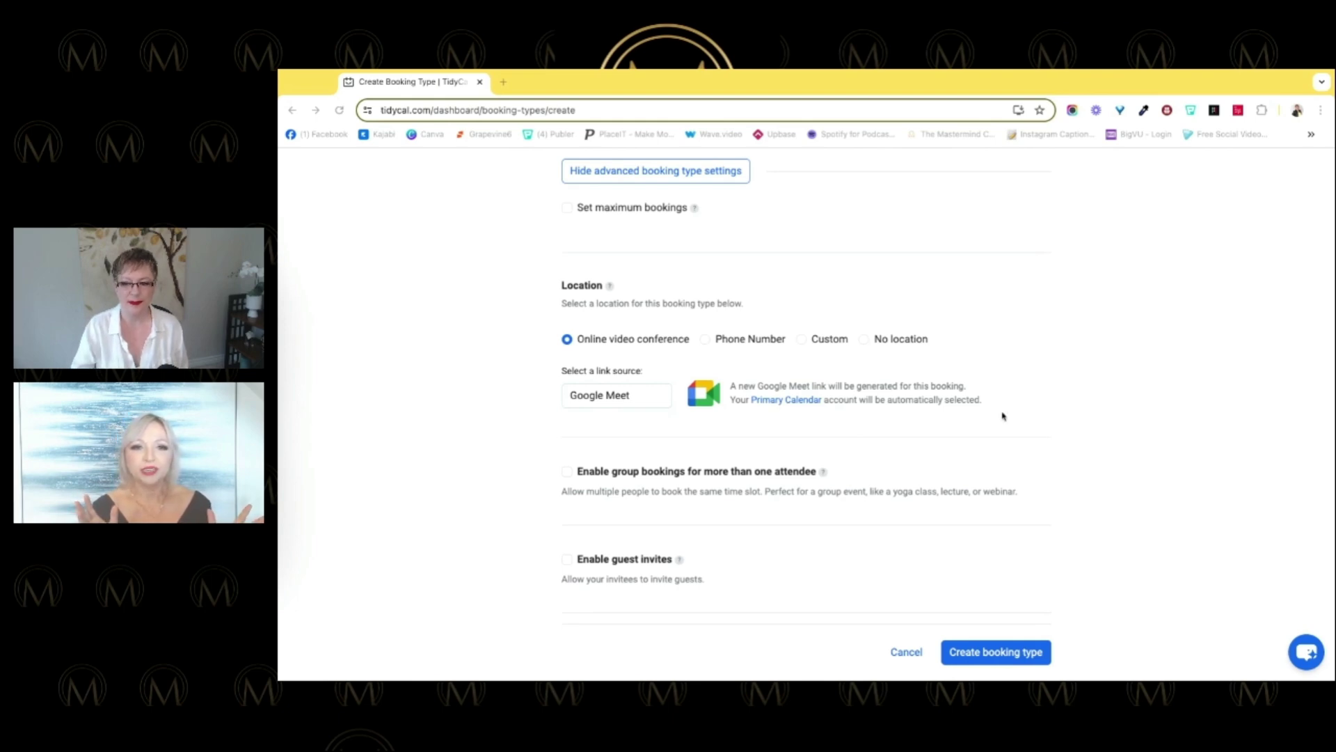
scroll(1109, 327, "down", 1)
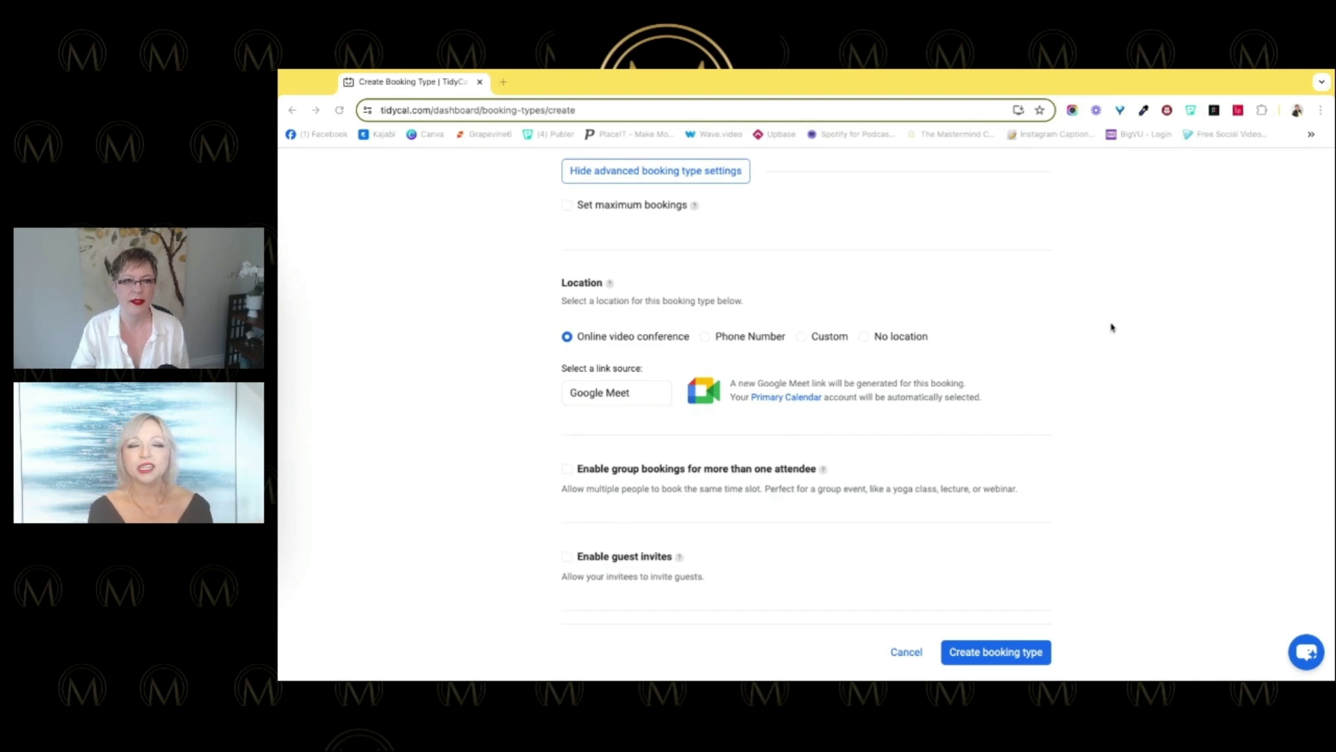
left_click(1132, 323)
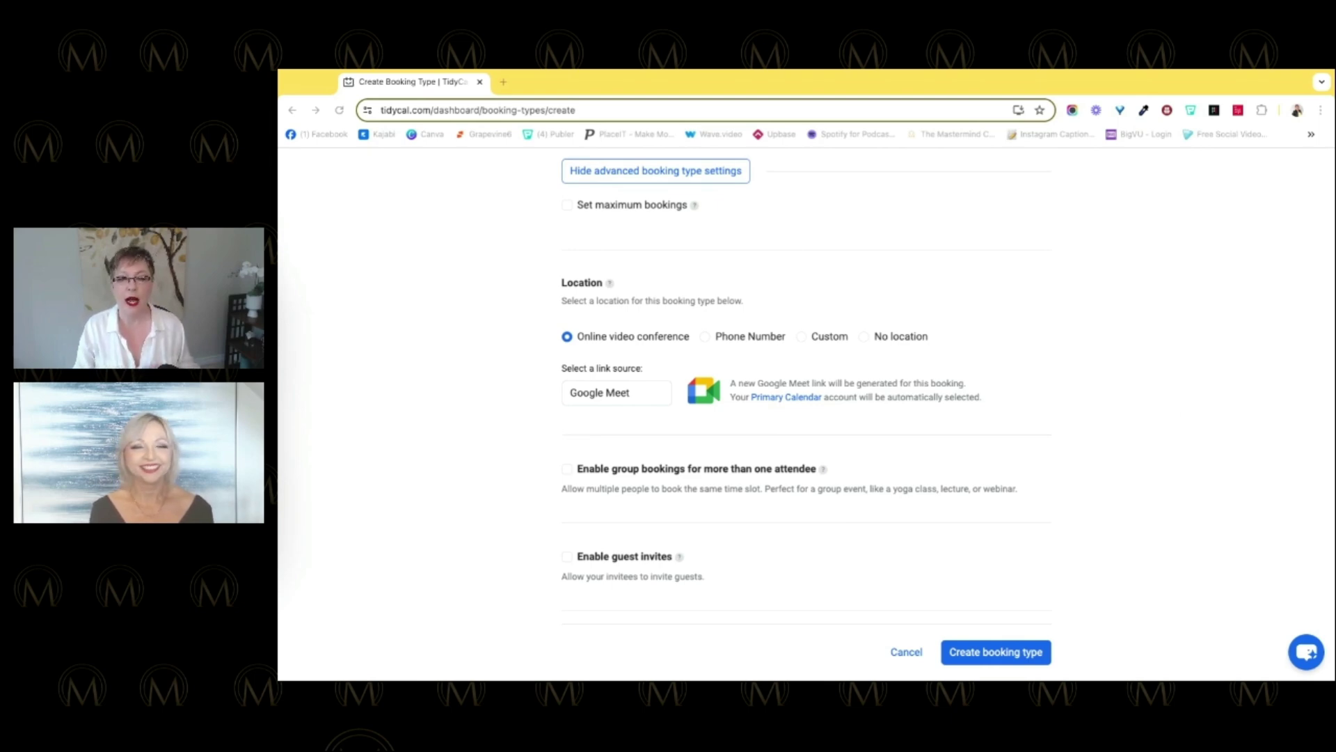
left_click(1164, 416)
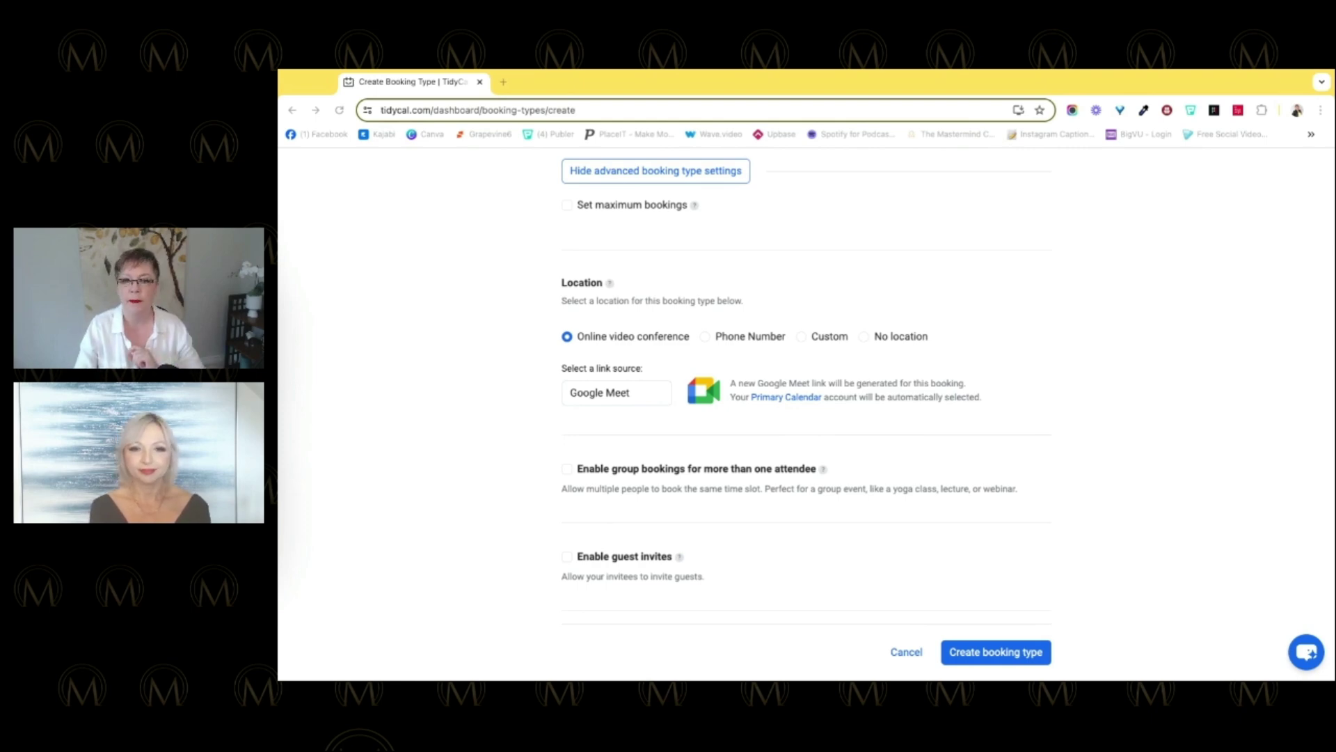
left_click(926, 432)
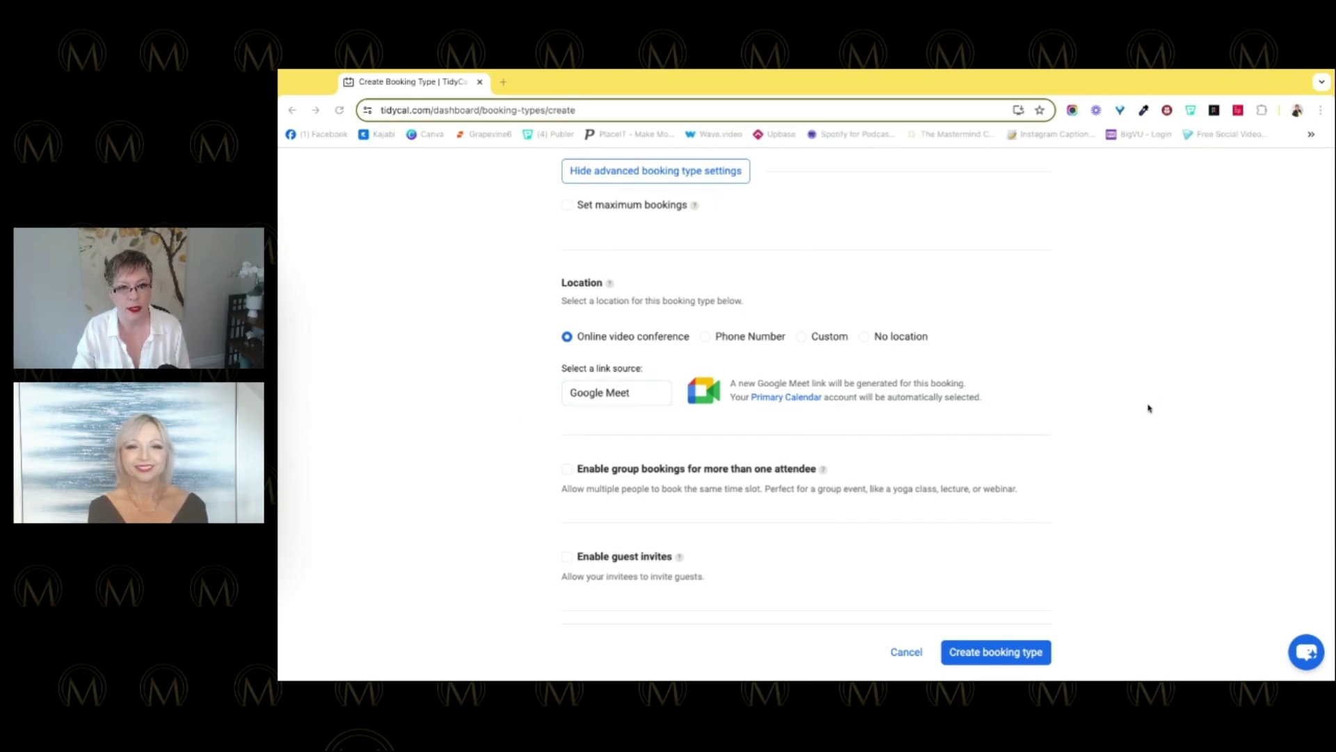
Step: Try enabling group bookings for more than one attendee and turn the option off again
scroll(1142, 410, "down", 2)
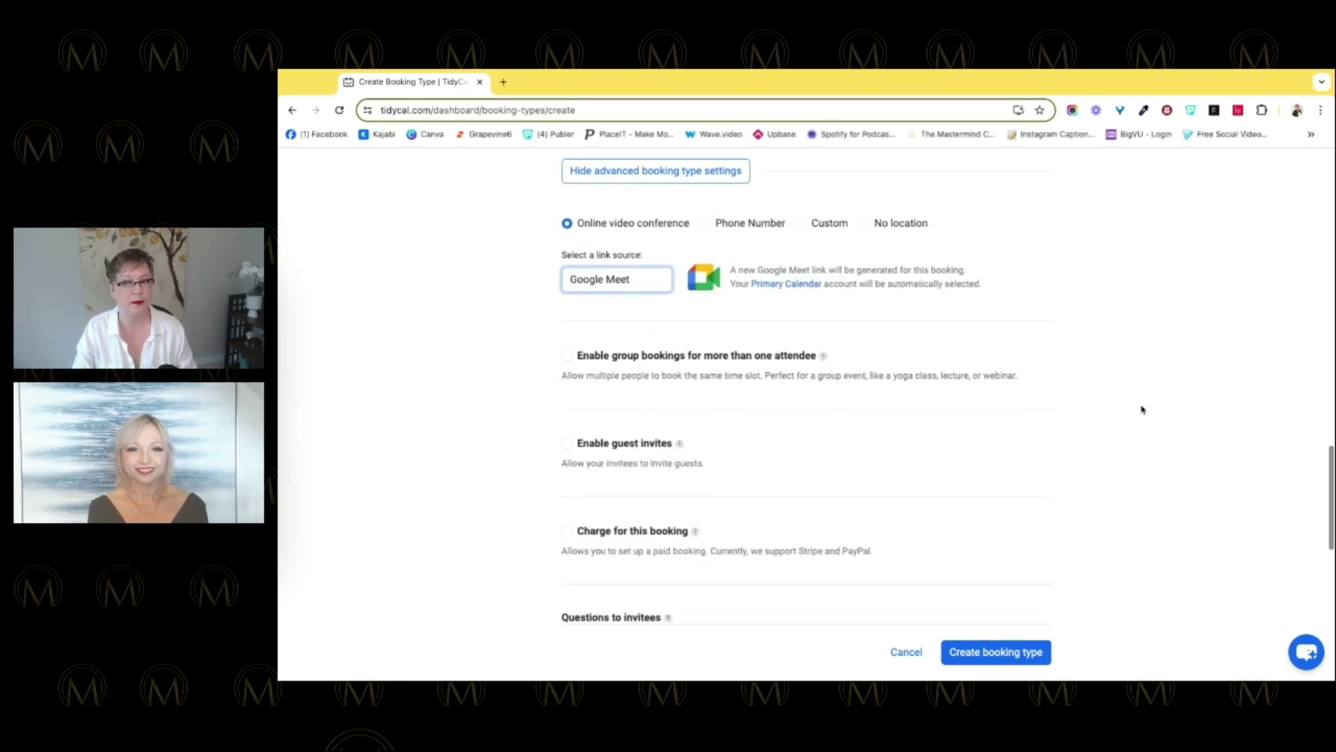
scroll(452, 449, "up", 1)
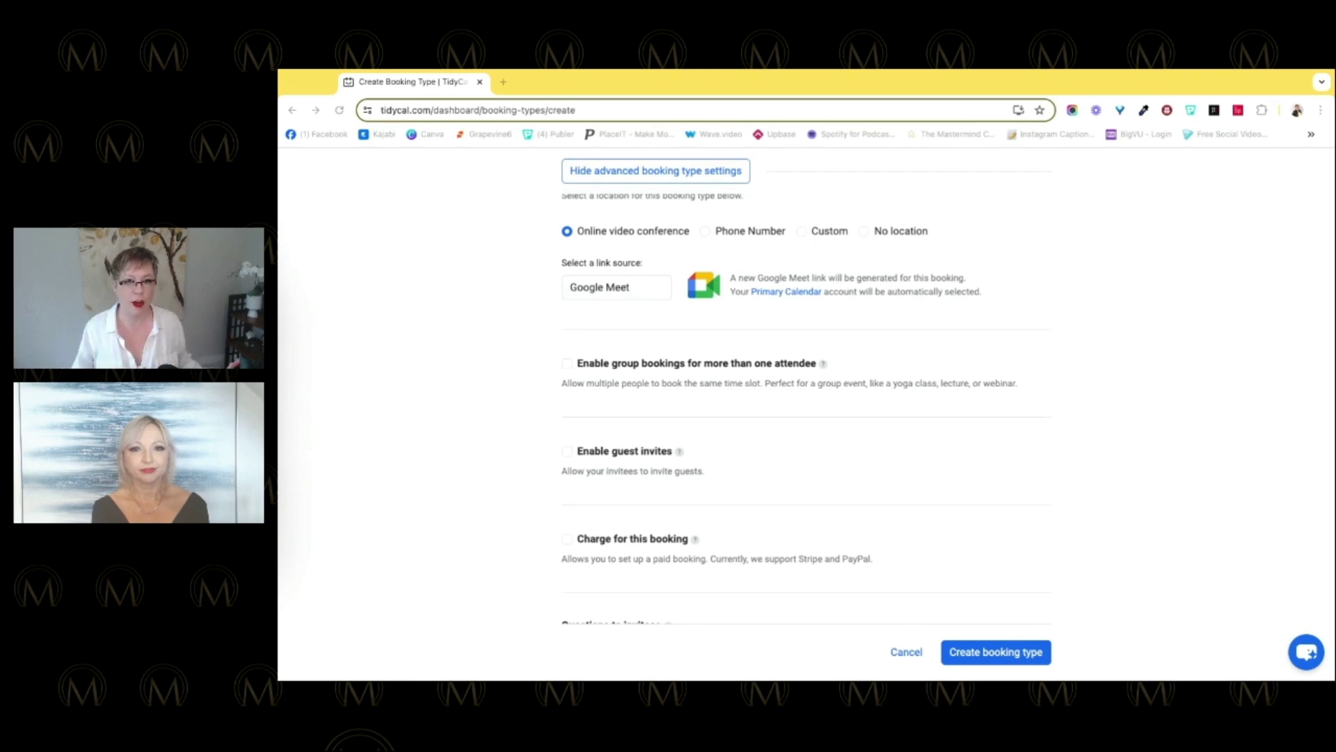
scroll(806, 390, "up", 1)
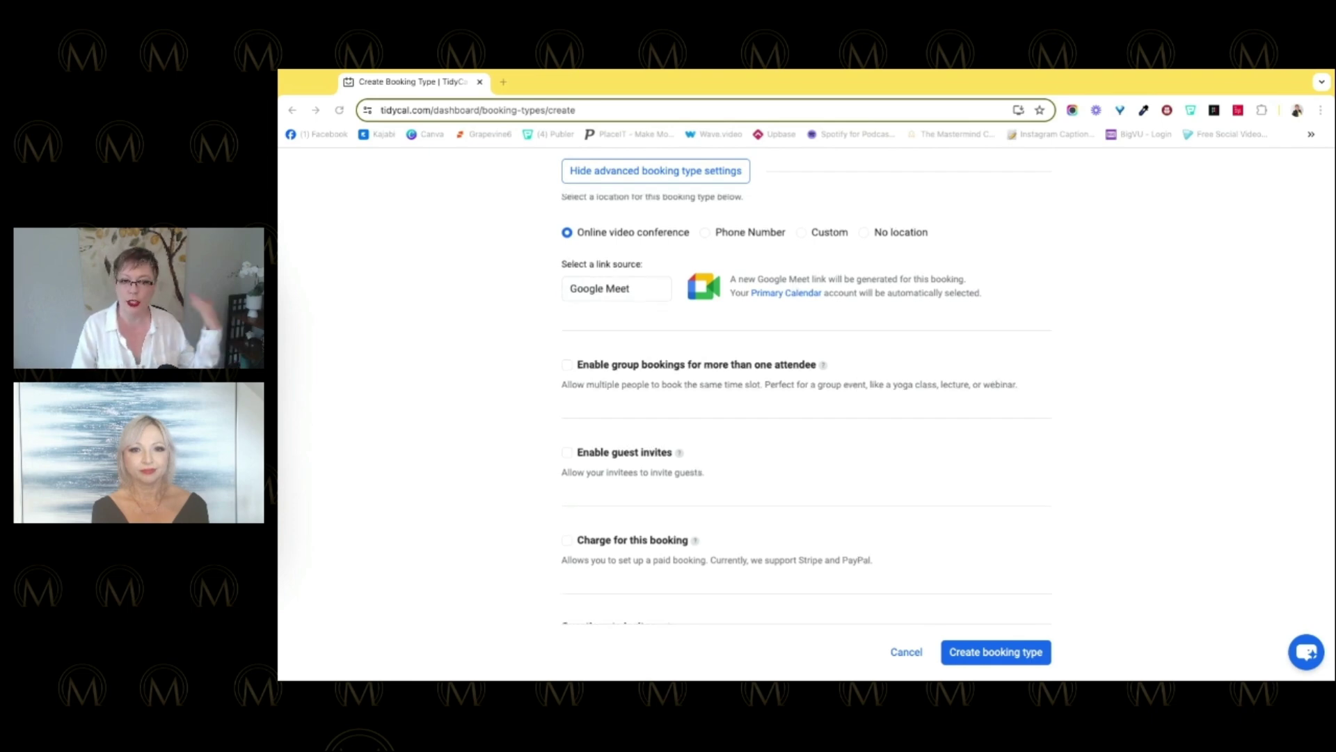
left_click(1027, 358)
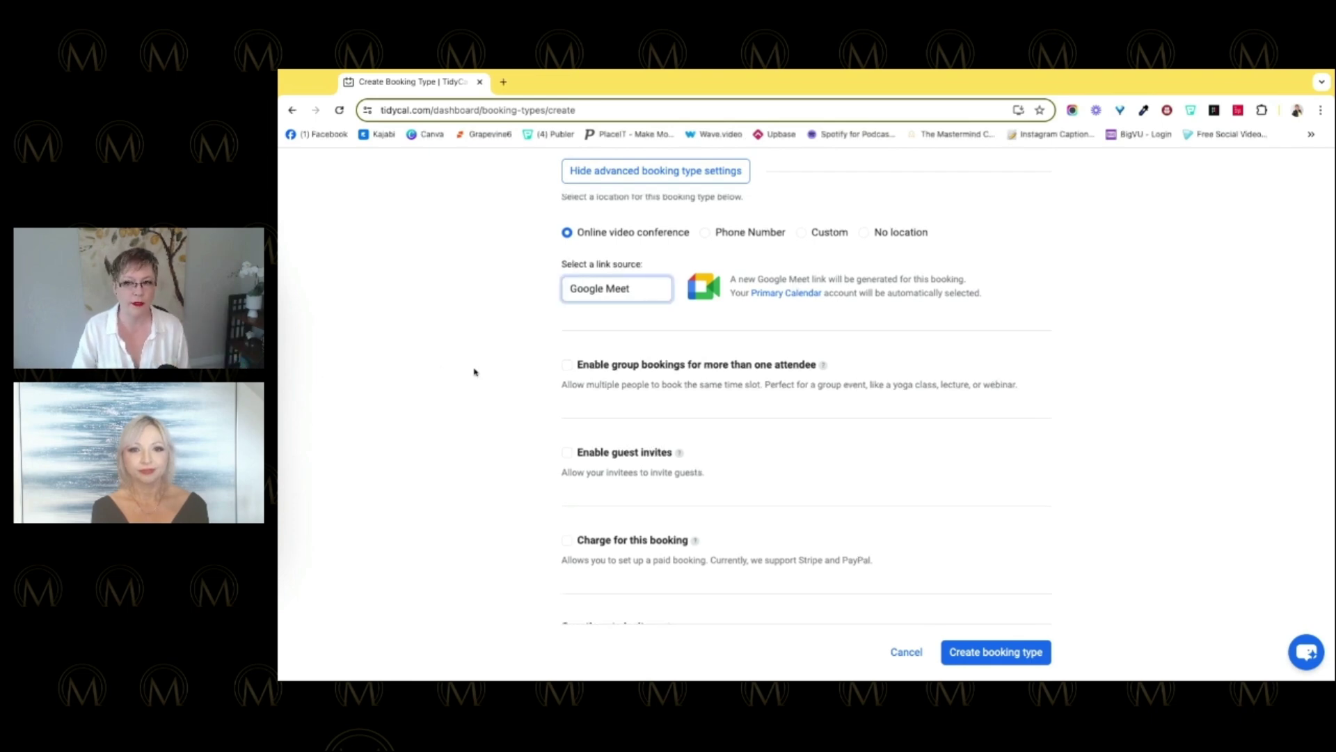
scroll(515, 355, "down", 1)
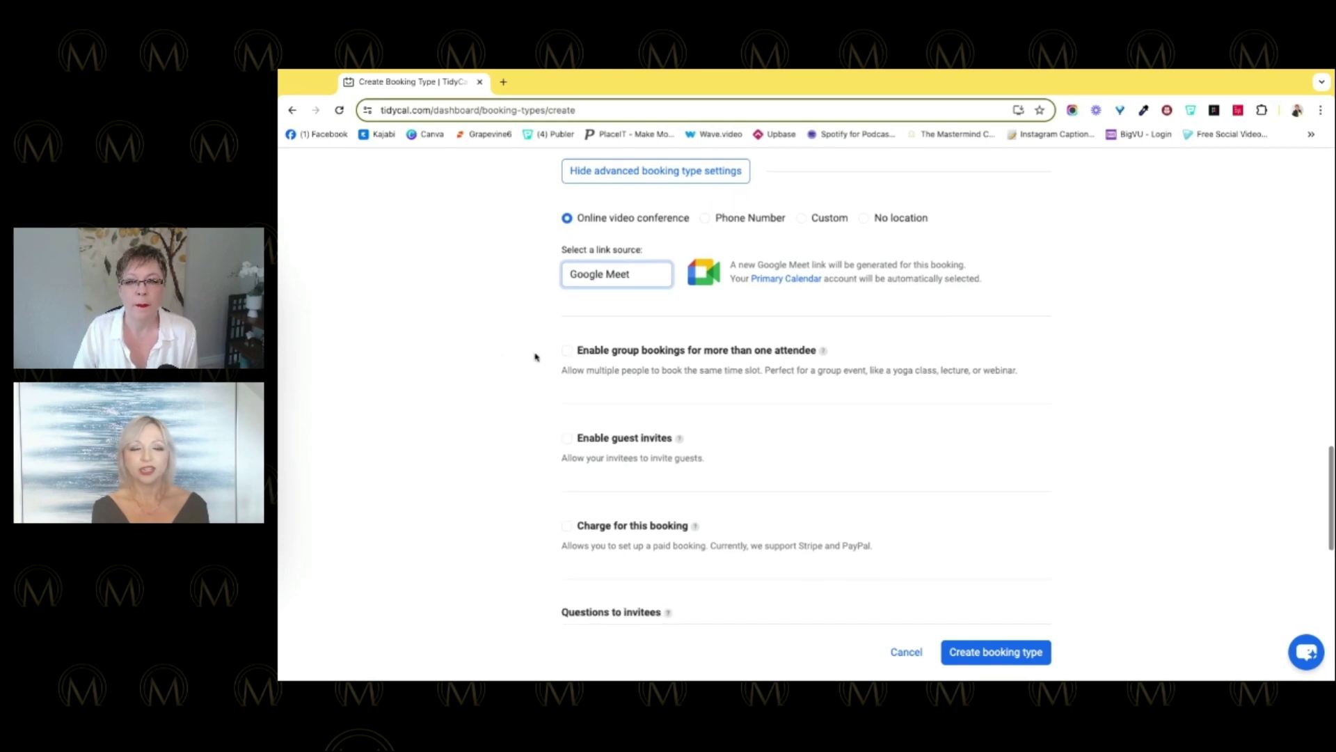
left_click(566, 351)
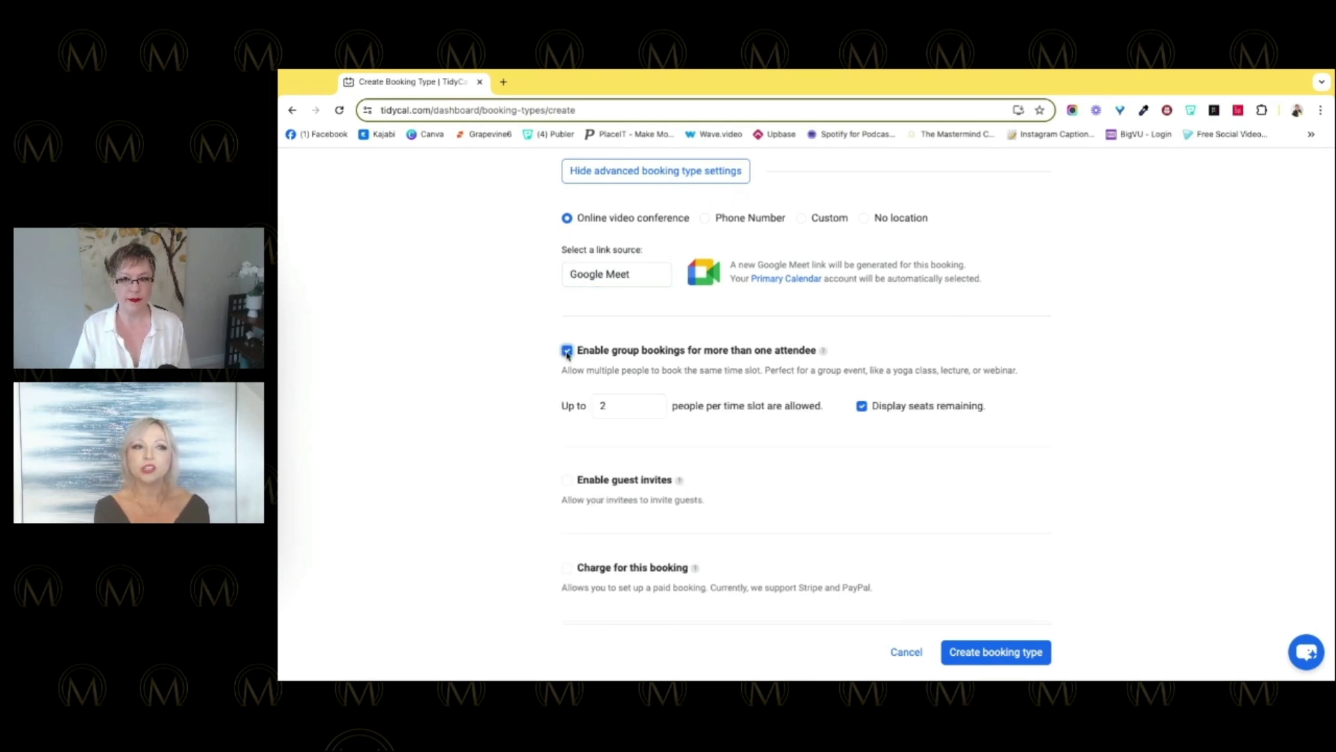
left_click(566, 351)
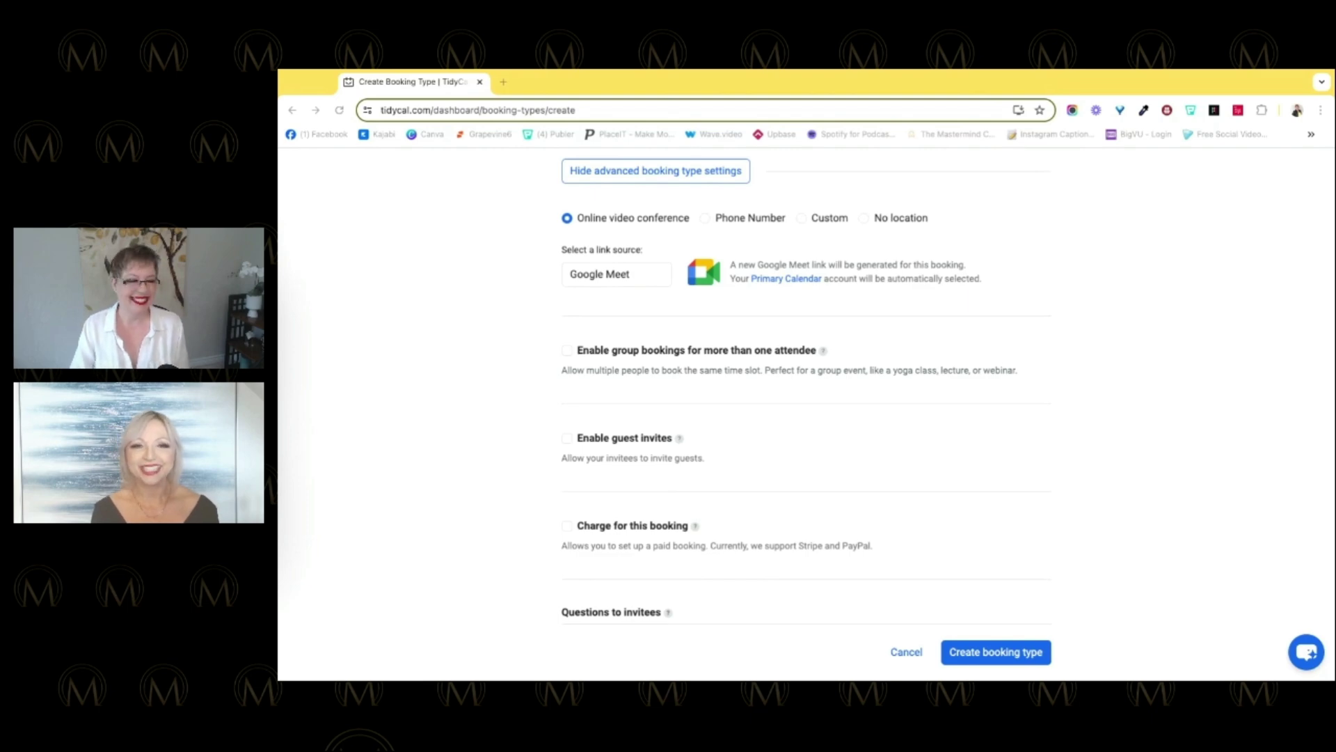
key("alt+Tab")
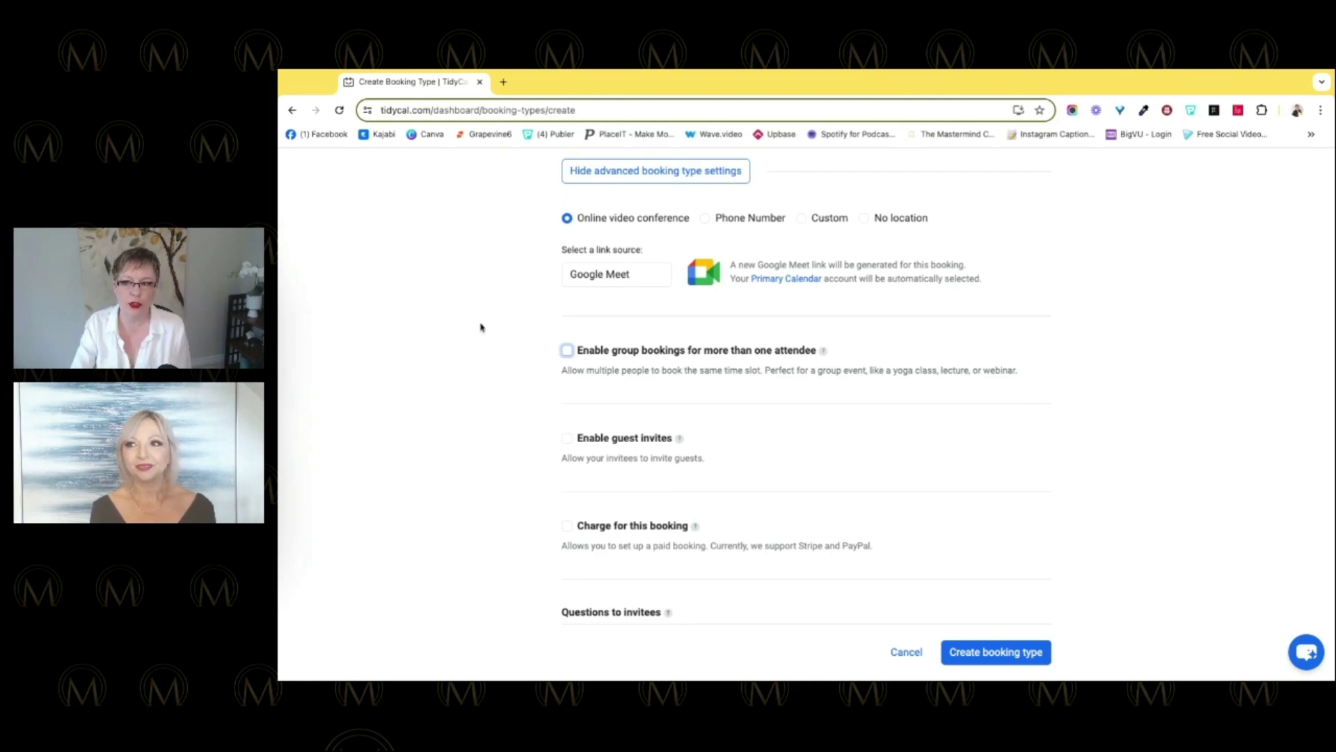
Step: Enable group bookings for more than one attendee on the new booking type
left_click(567, 351)
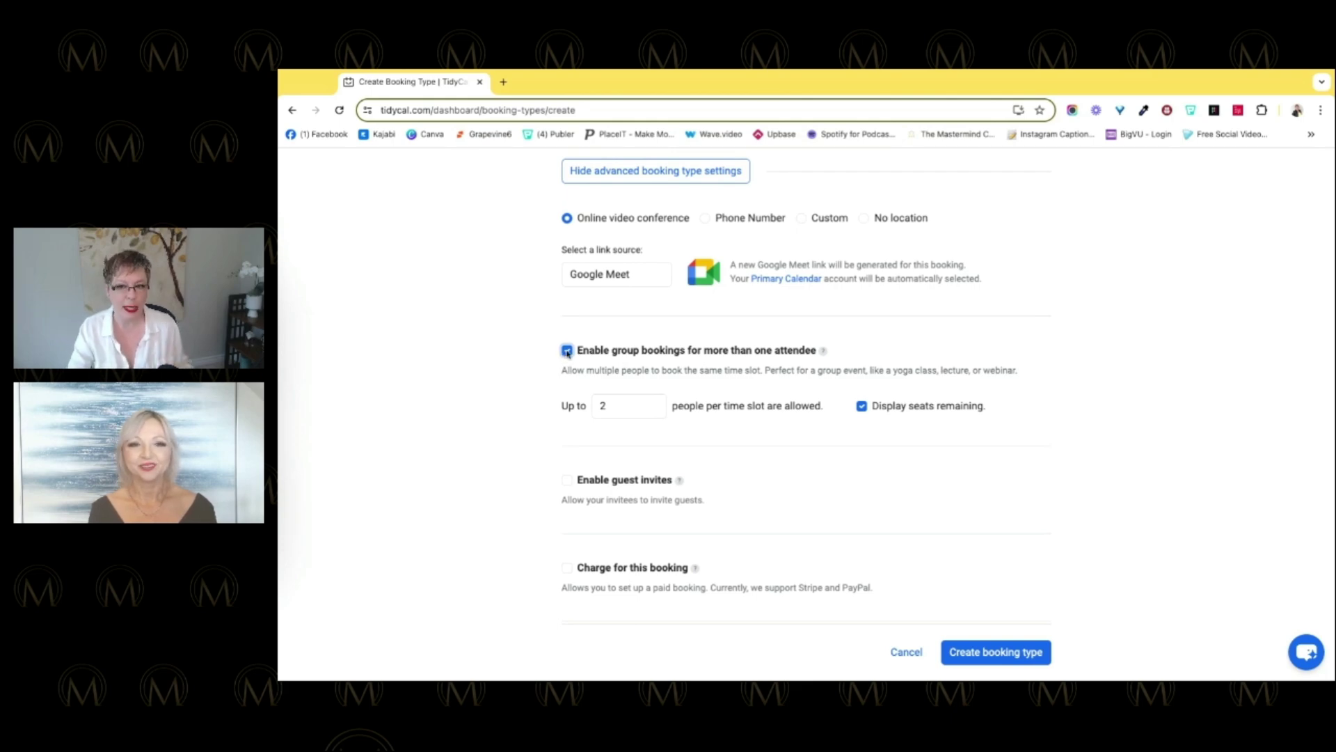
scroll(440, 351, "down", 1)
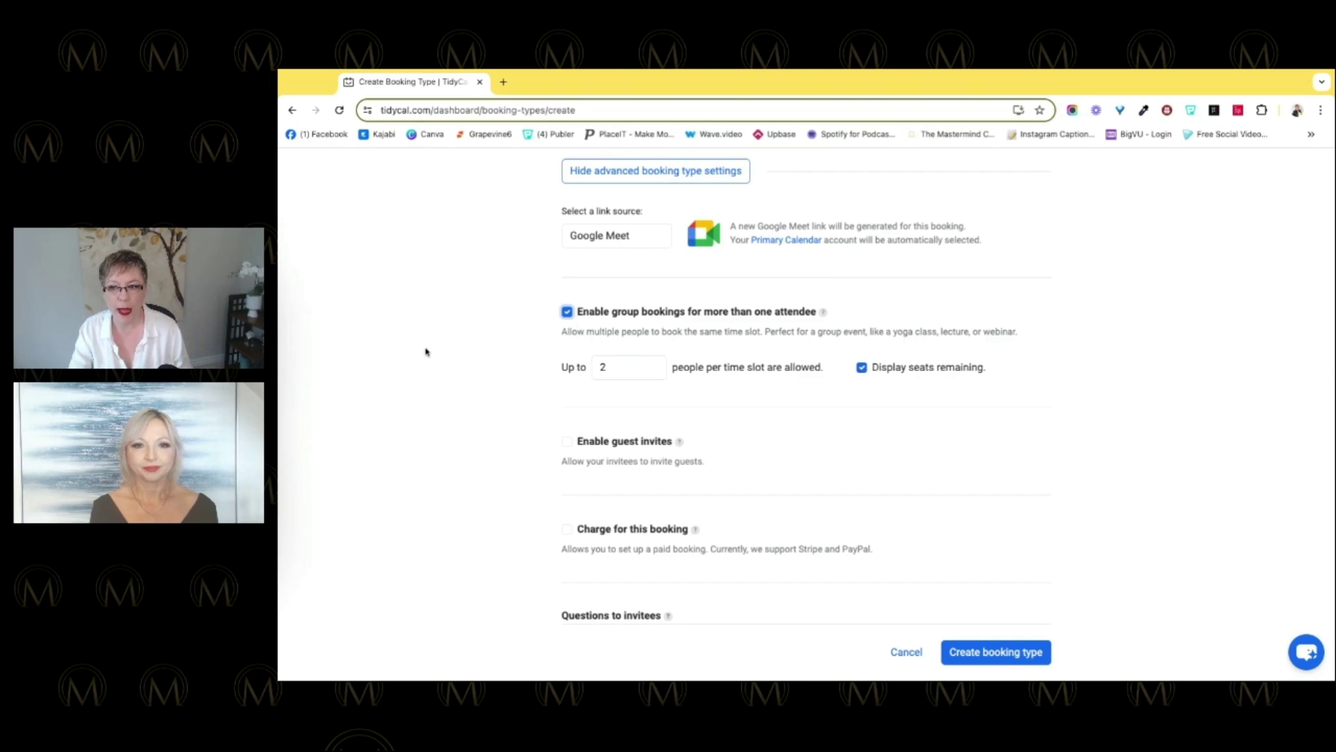
left_click(277, 462)
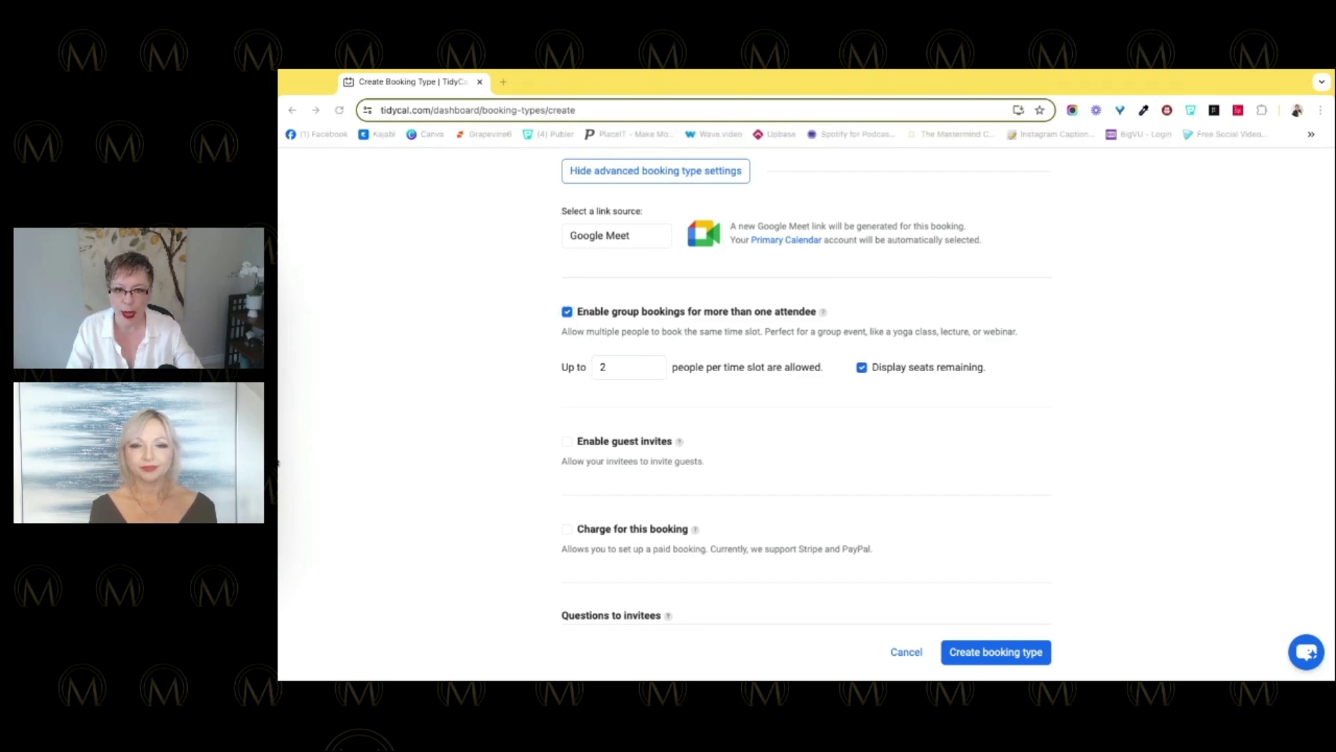
left_click(1071, 374)
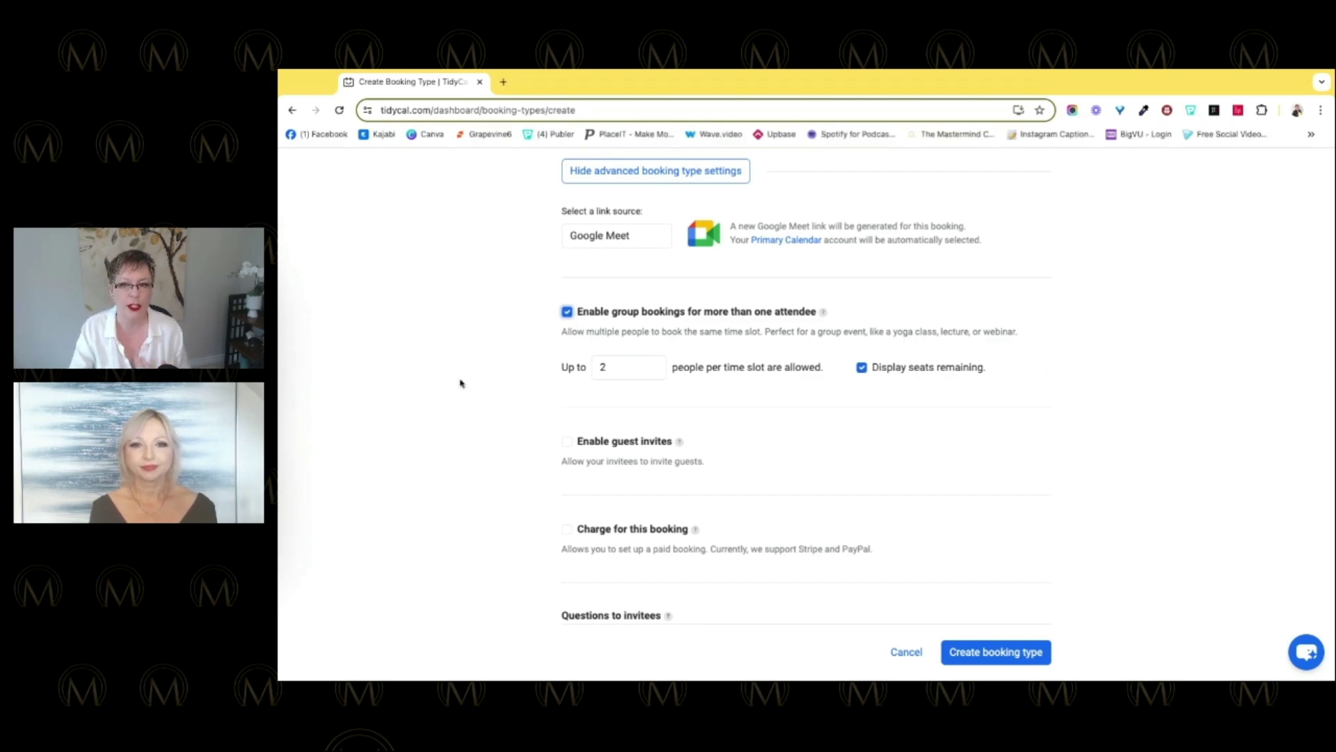
Step: Turn on Charge for this booking and review its price and PayPal payment settings
scroll(453, 364, "down", 1)
scroll(453, 365, "down", 1)
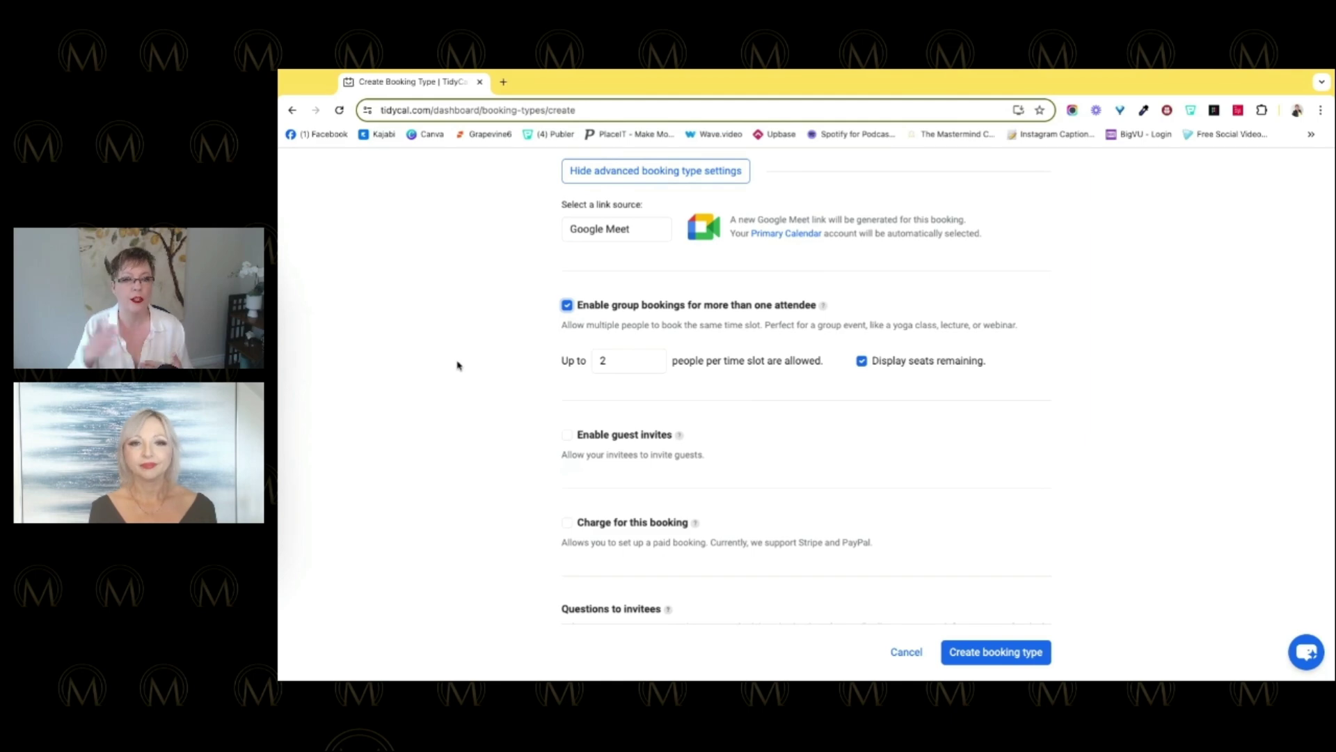
scroll(462, 359, "down", 1)
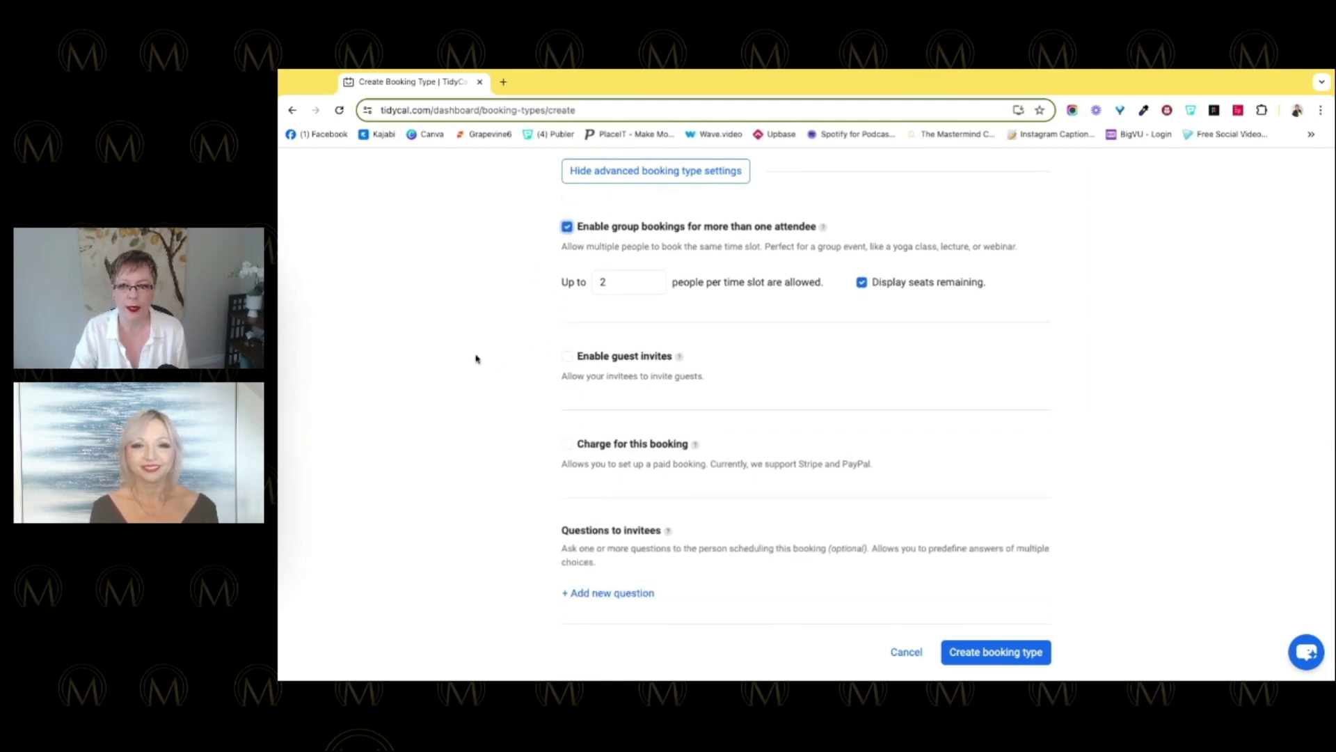
scroll(473, 356, "down", 2)
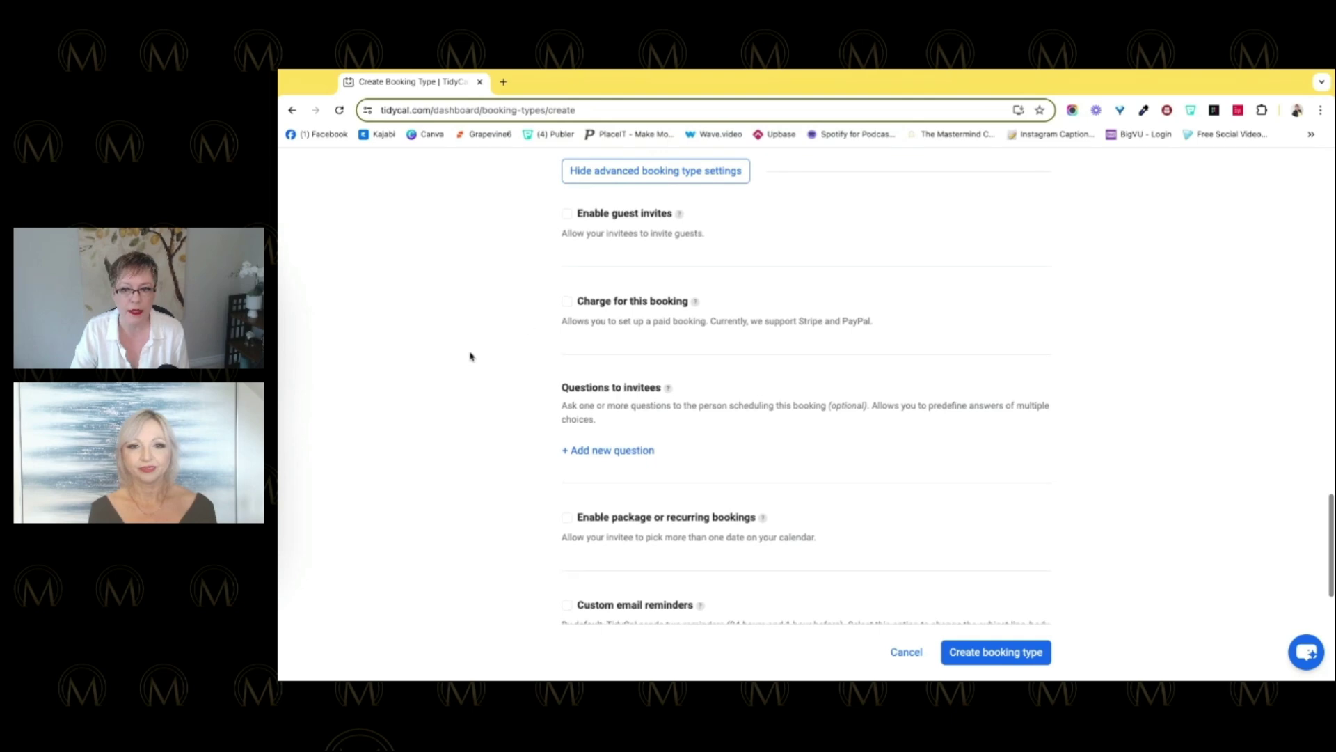
left_click(567, 300)
scroll(471, 358, "down", 1)
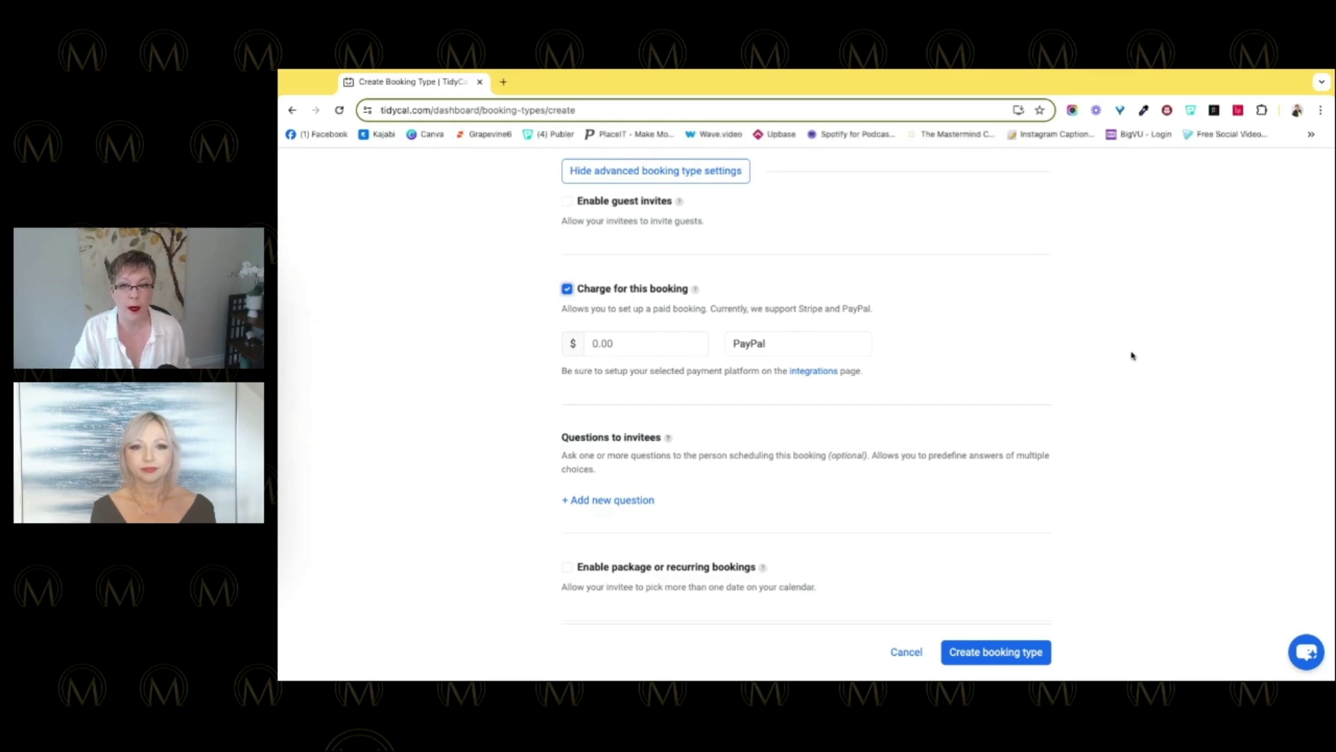
scroll(524, 272, "up", 2)
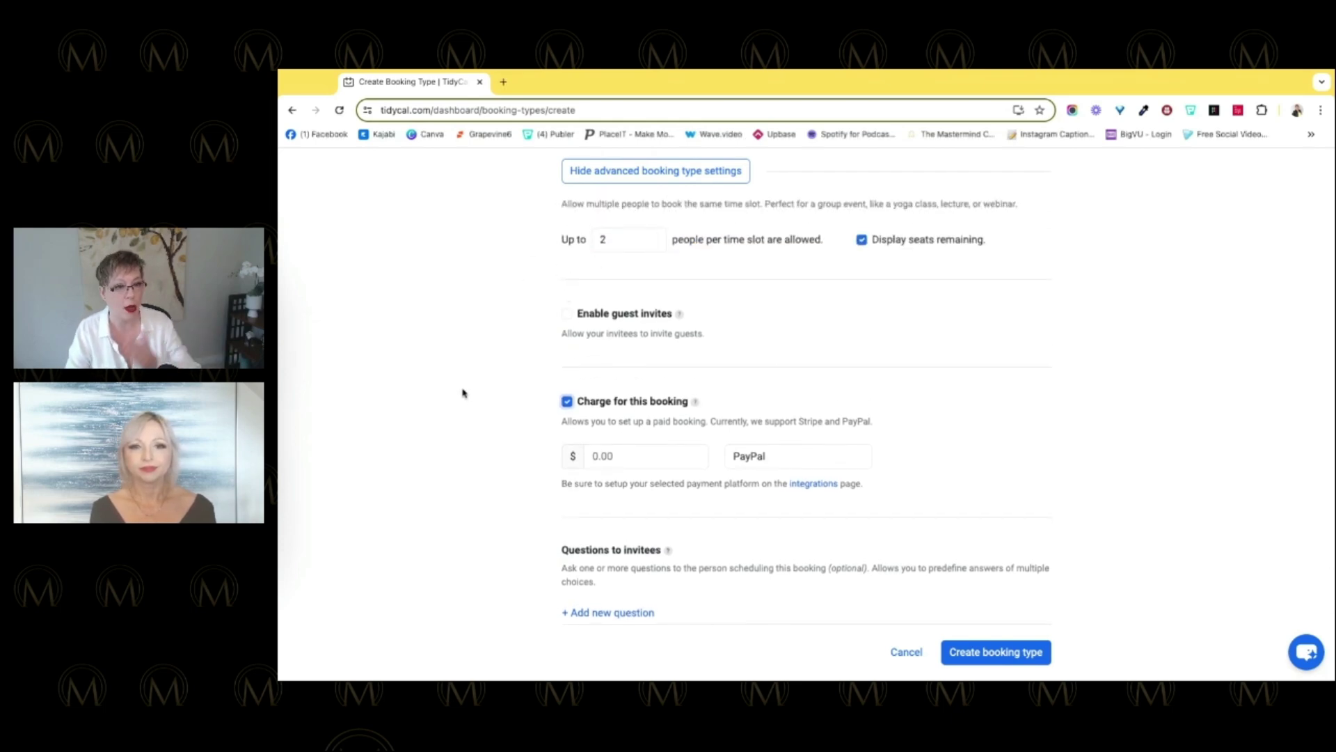
scroll(459, 392, "down", 1)
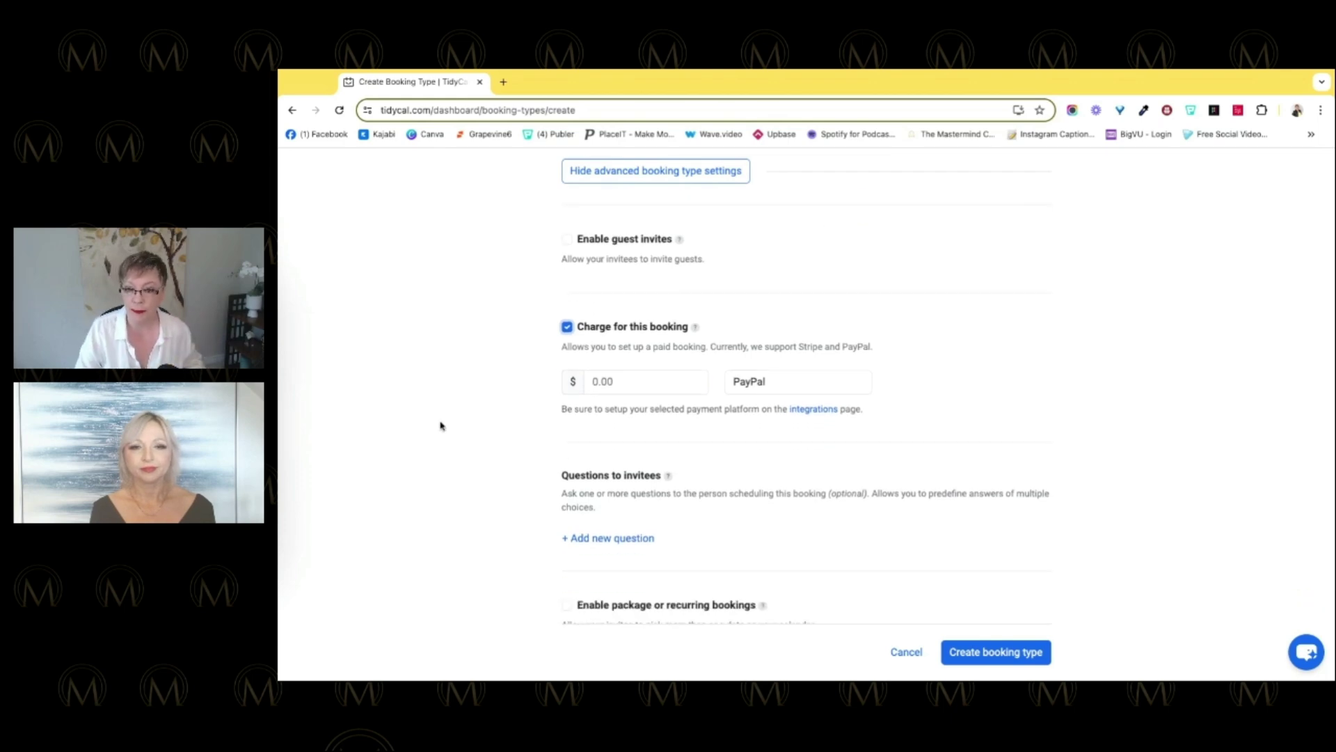
left_click(277, 482)
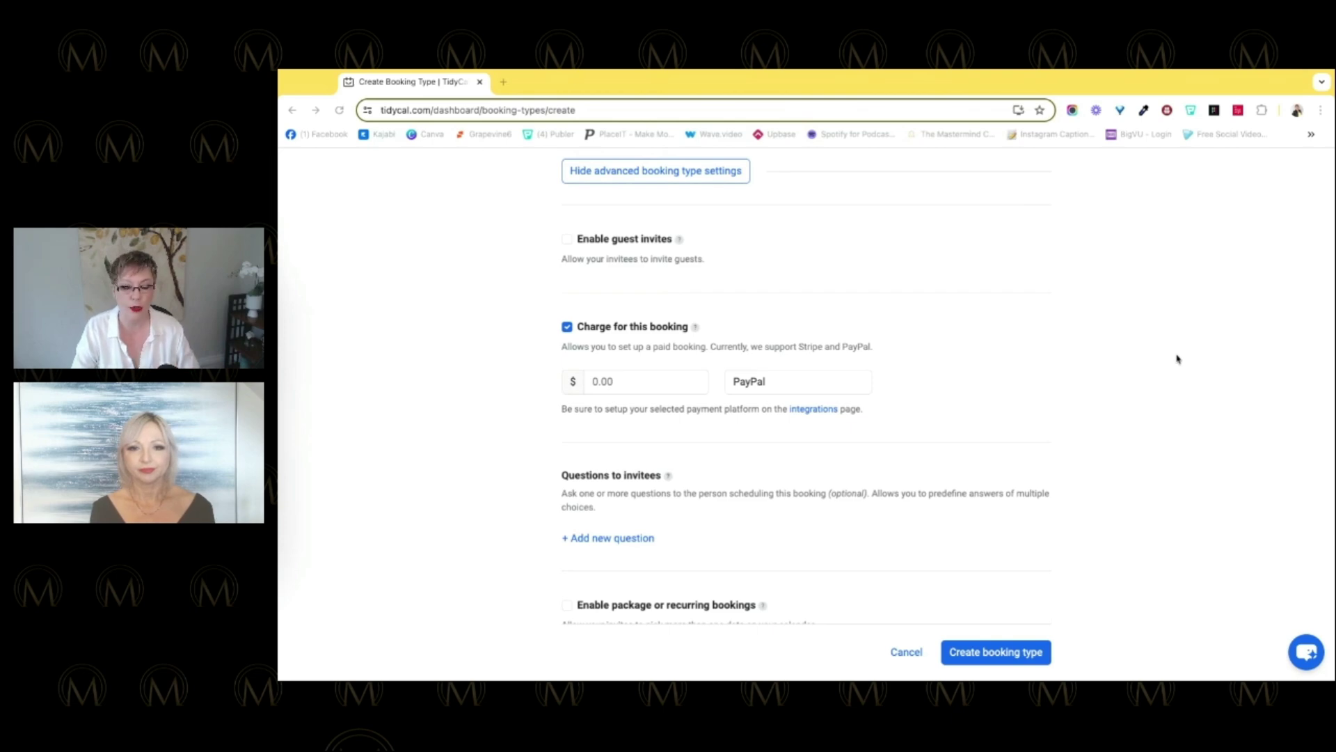
left_click(957, 367)
Step: Try adding a new question to invitees, check its answer type setting, and delete the question
scroll(612, 358, "down", 3)
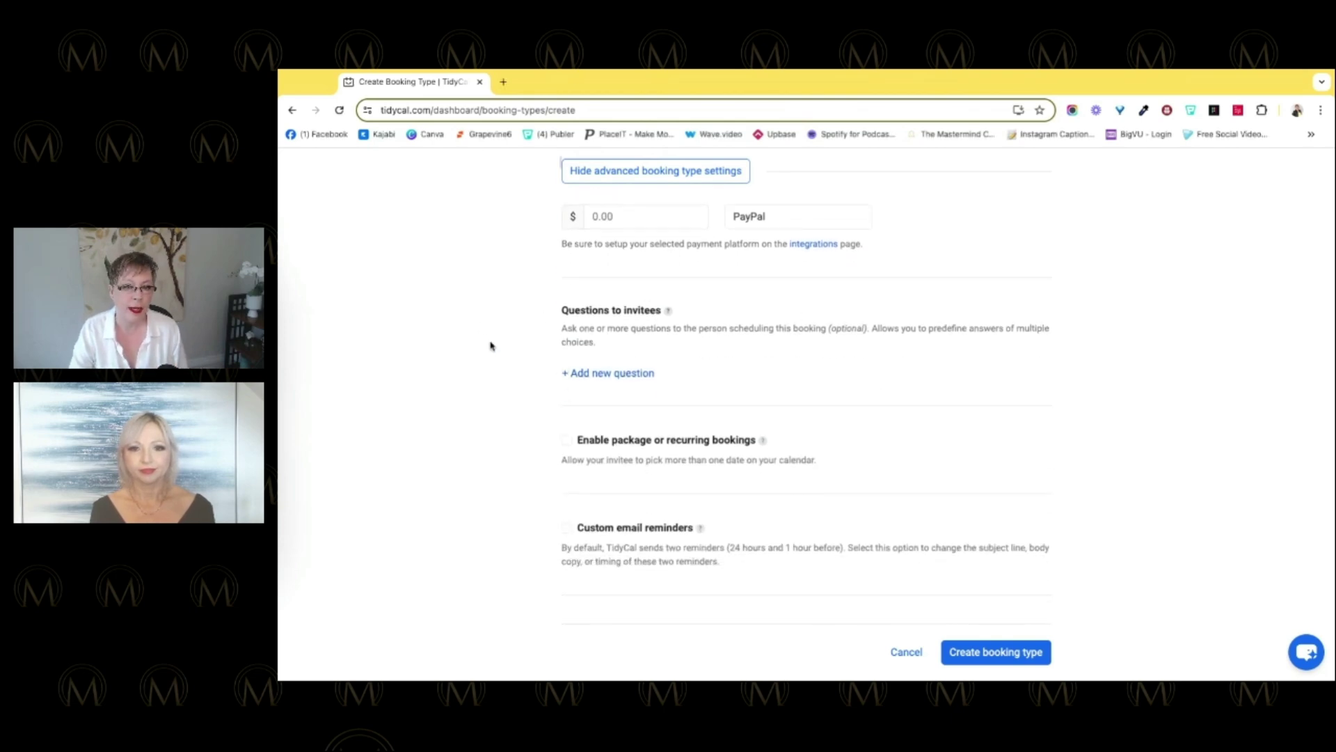
scroll(488, 345, "down", 1)
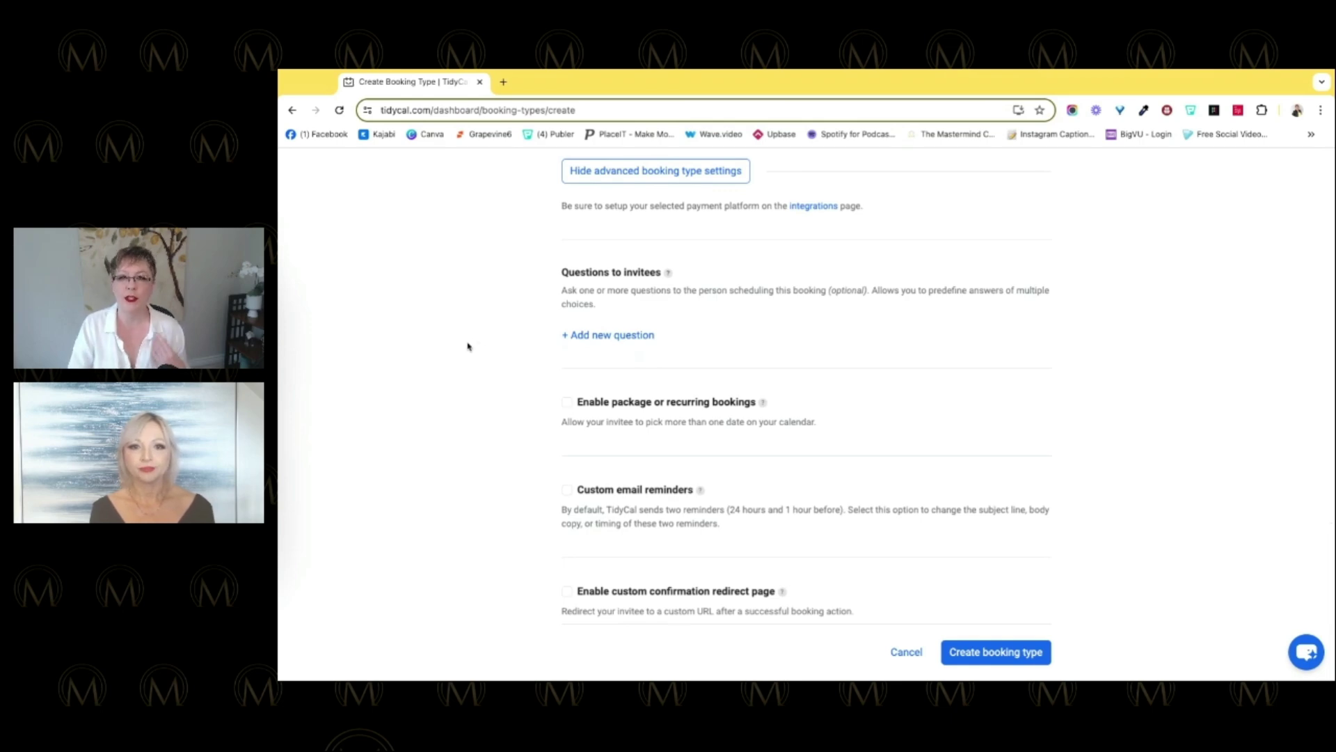
left_click(591, 335)
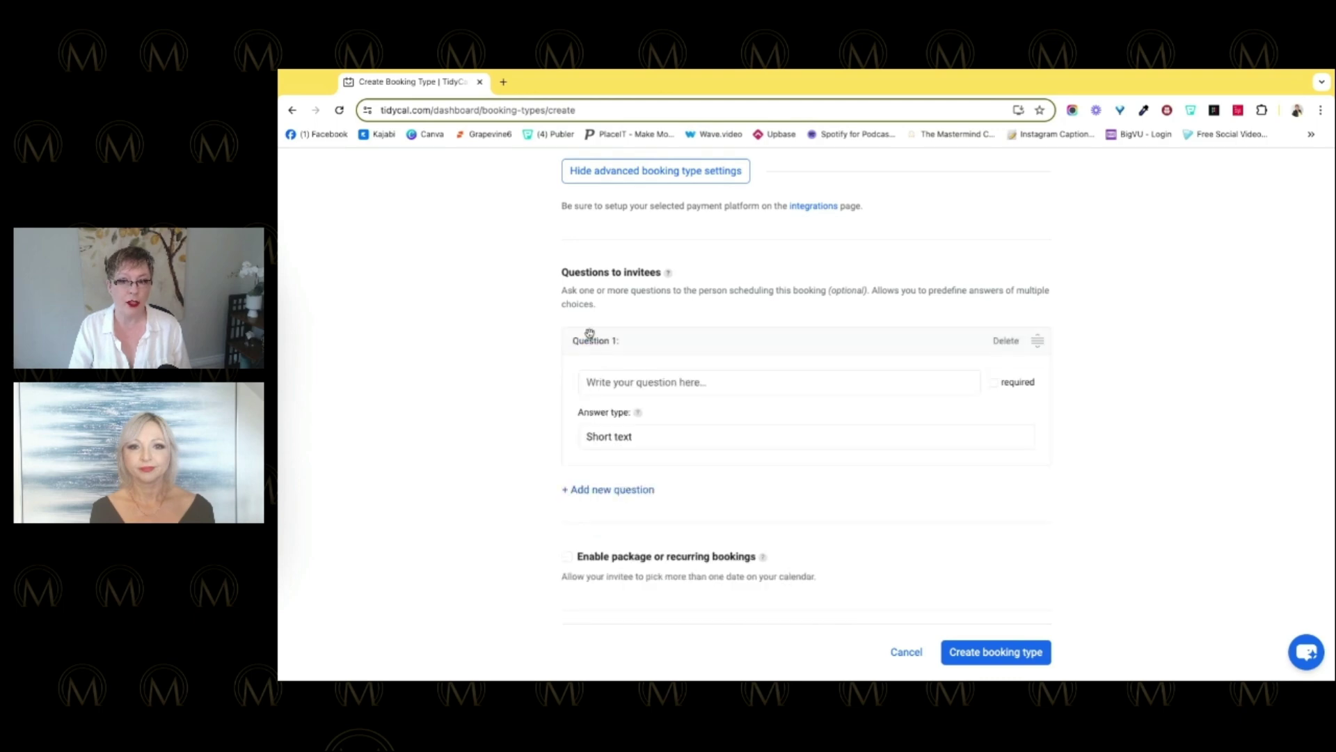
left_click(610, 443)
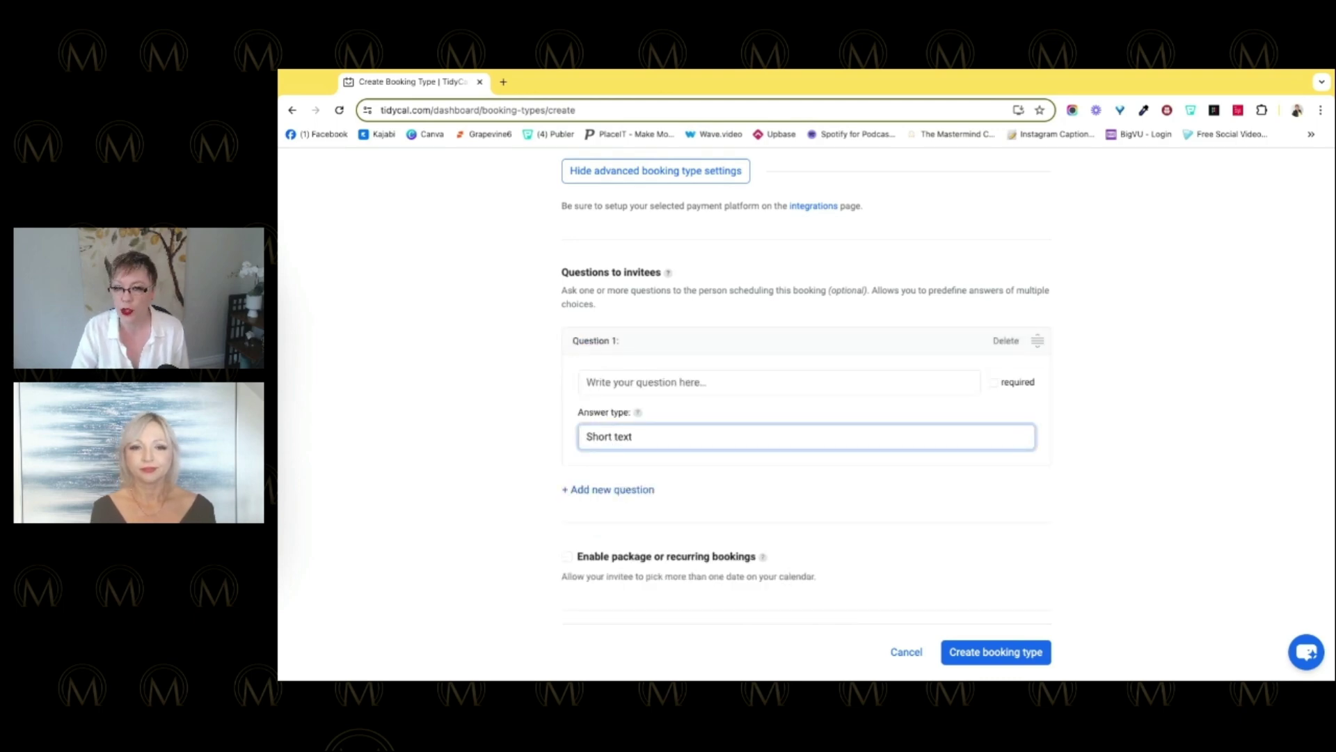
left_click(1006, 341)
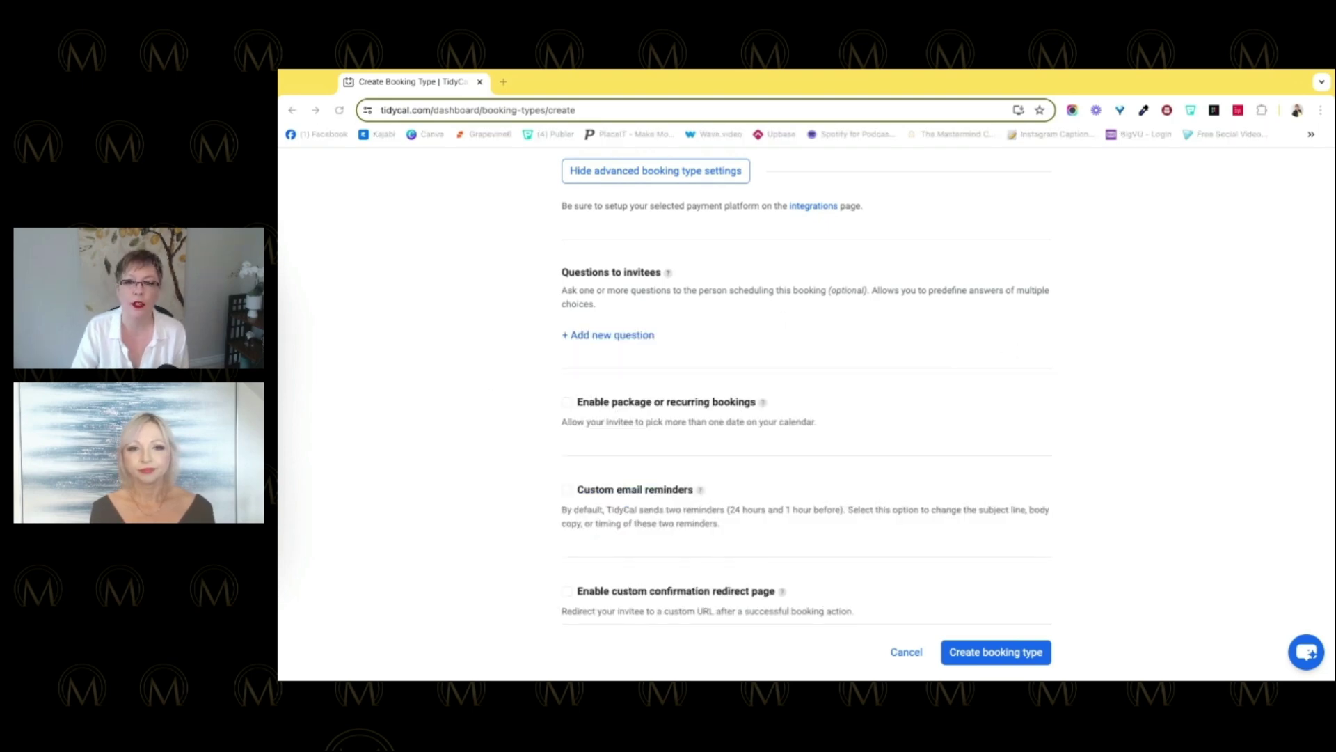
left_click(1153, 344)
Step: Enable package or recurring bookings so invitees can pick more than one date
scroll(969, 375, "down", 2)
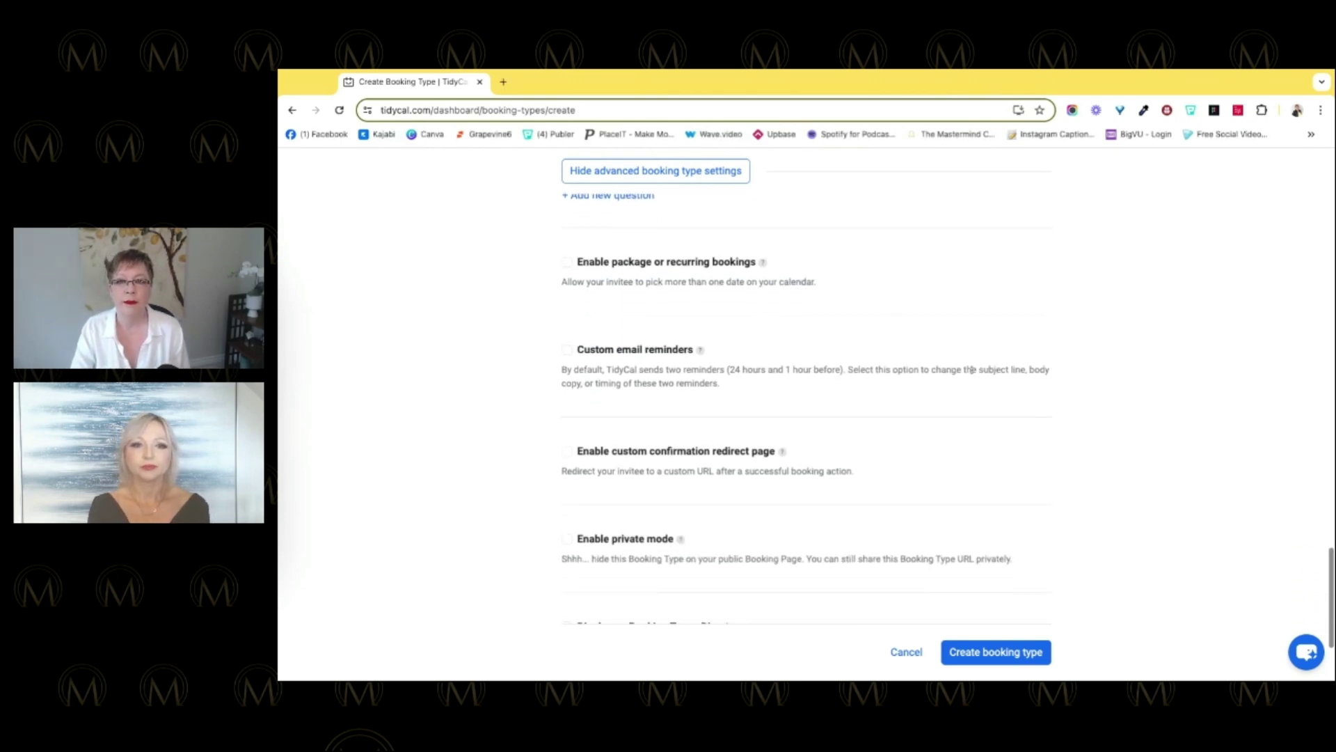
left_click(567, 262)
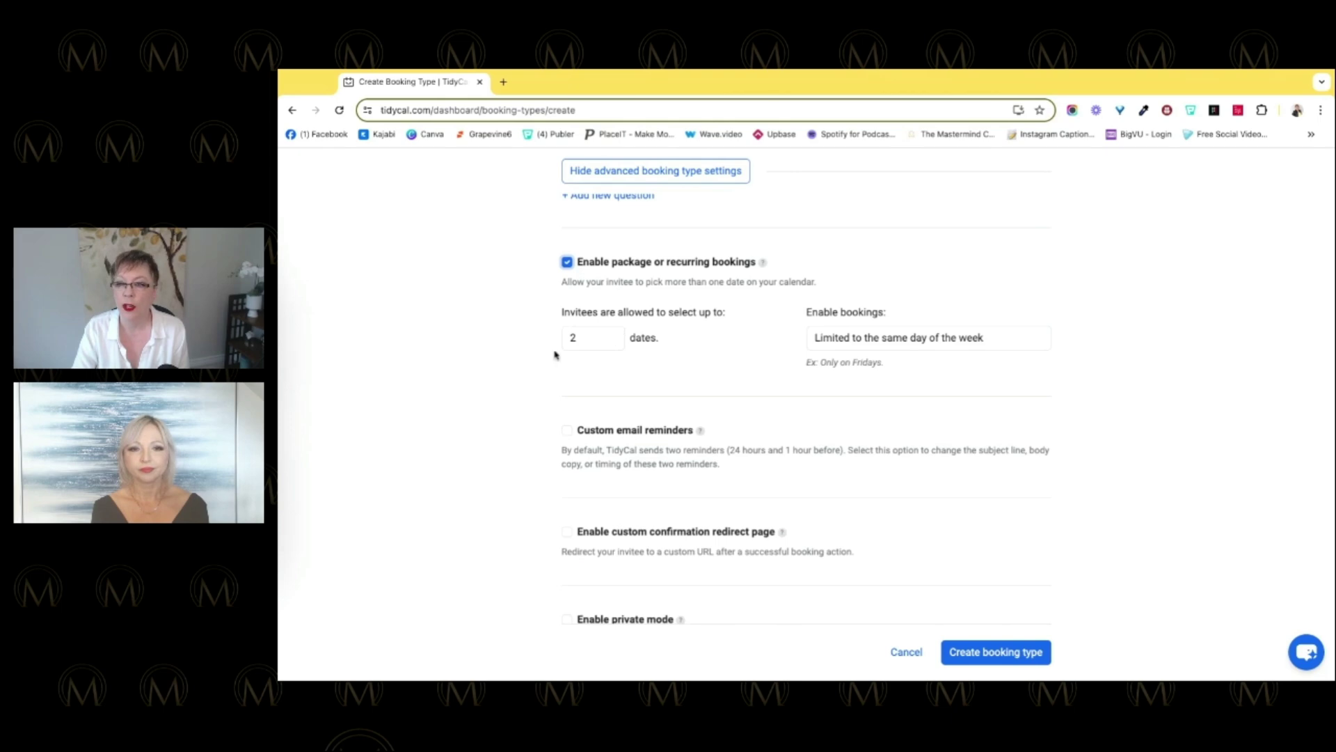
left_click(277, 369)
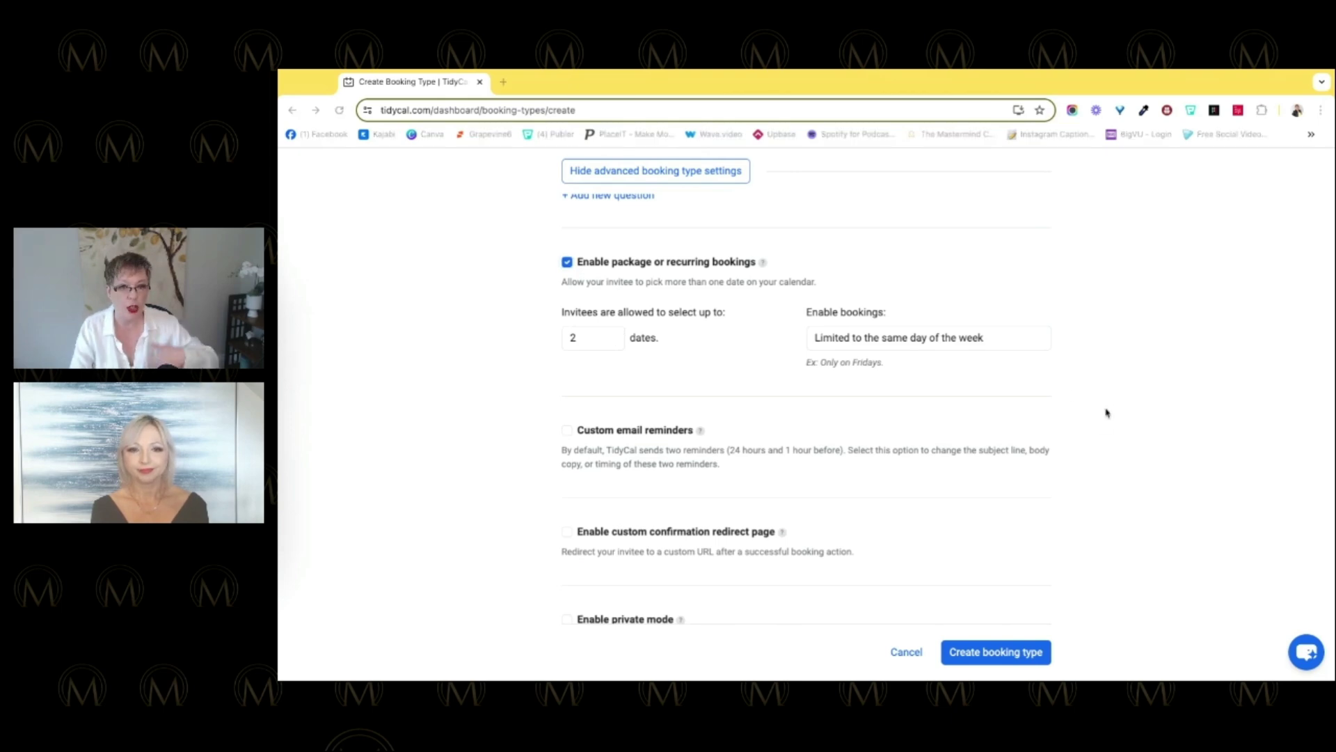
left_click(1131, 372)
Step: Review the remaining advanced options for custom email reminders, confirmation redirect page, private mode and Booking Types Directory display
scroll(1130, 372, "down", 2)
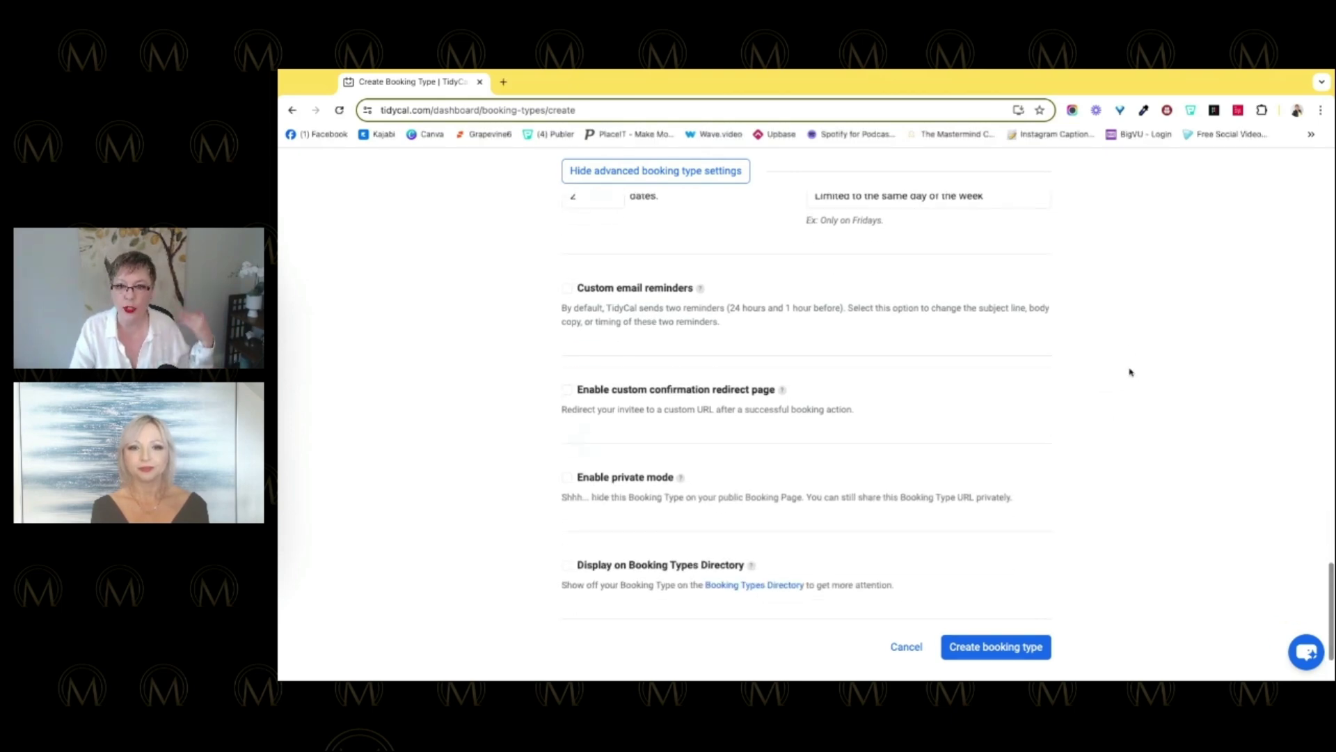
scroll(1130, 372, "down", 1)
scroll(1130, 371, "down", 1)
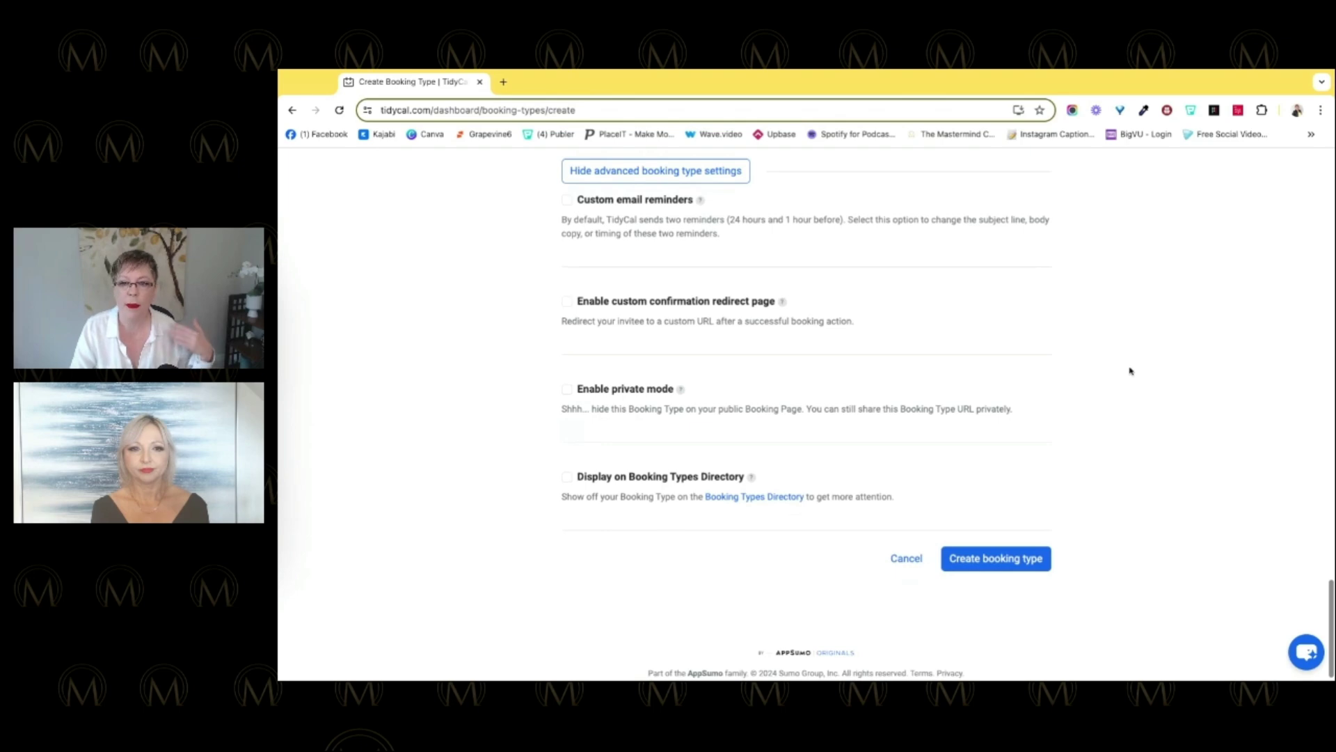
scroll(1121, 369, "down", 1)
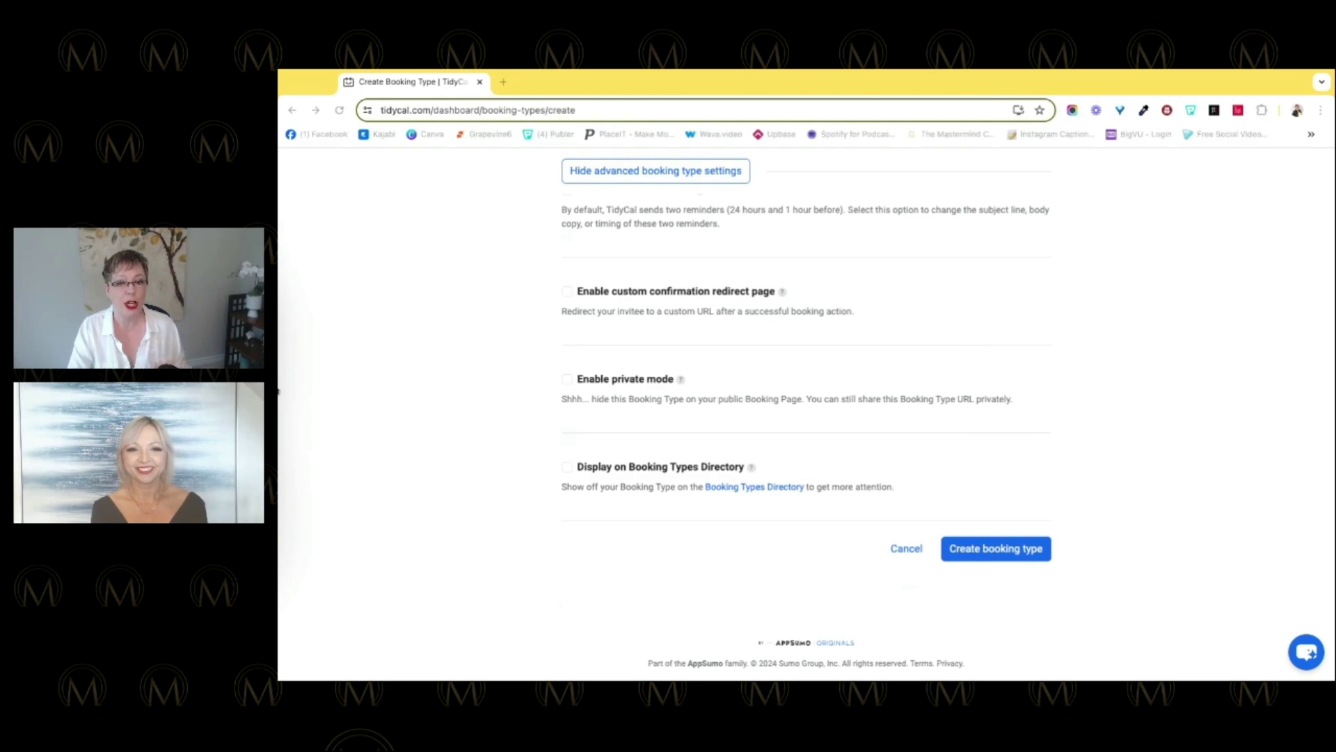
left_click(1162, 357)
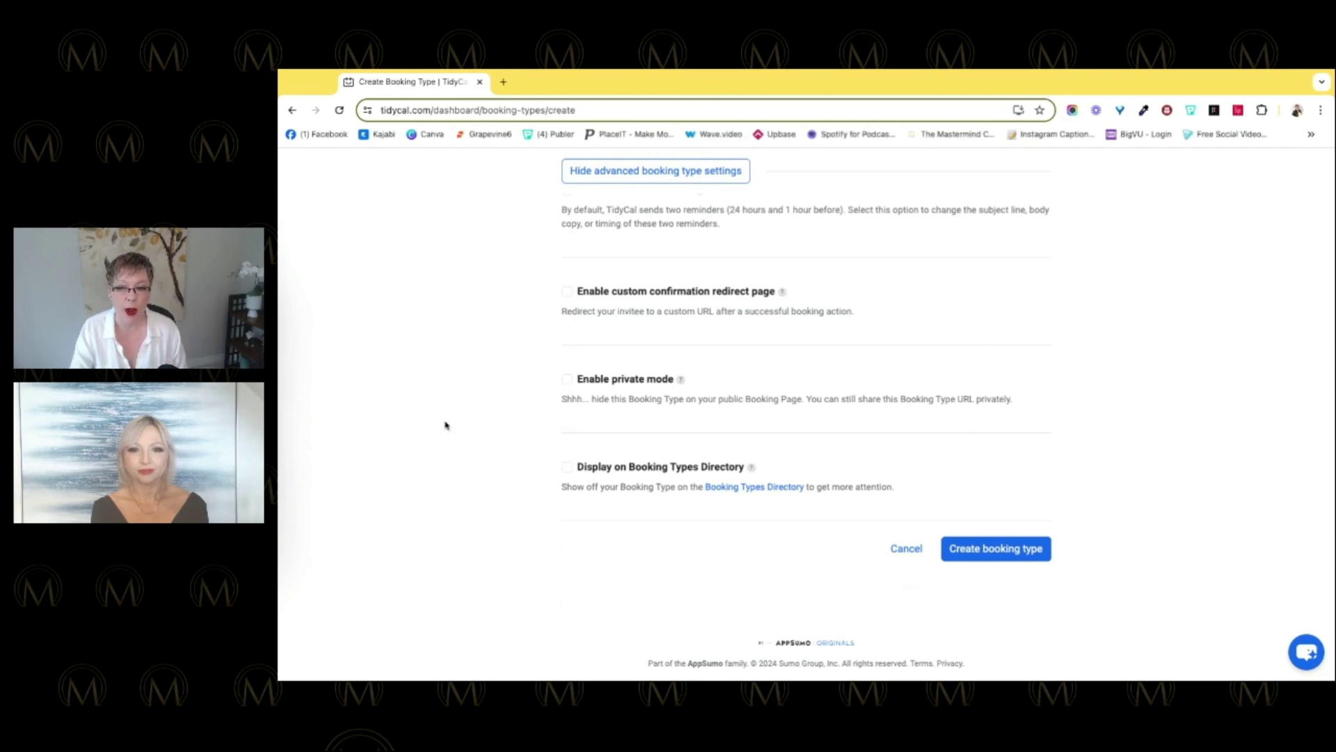
scroll(445, 425, "down", 1)
scroll(450, 425, "up", 1)
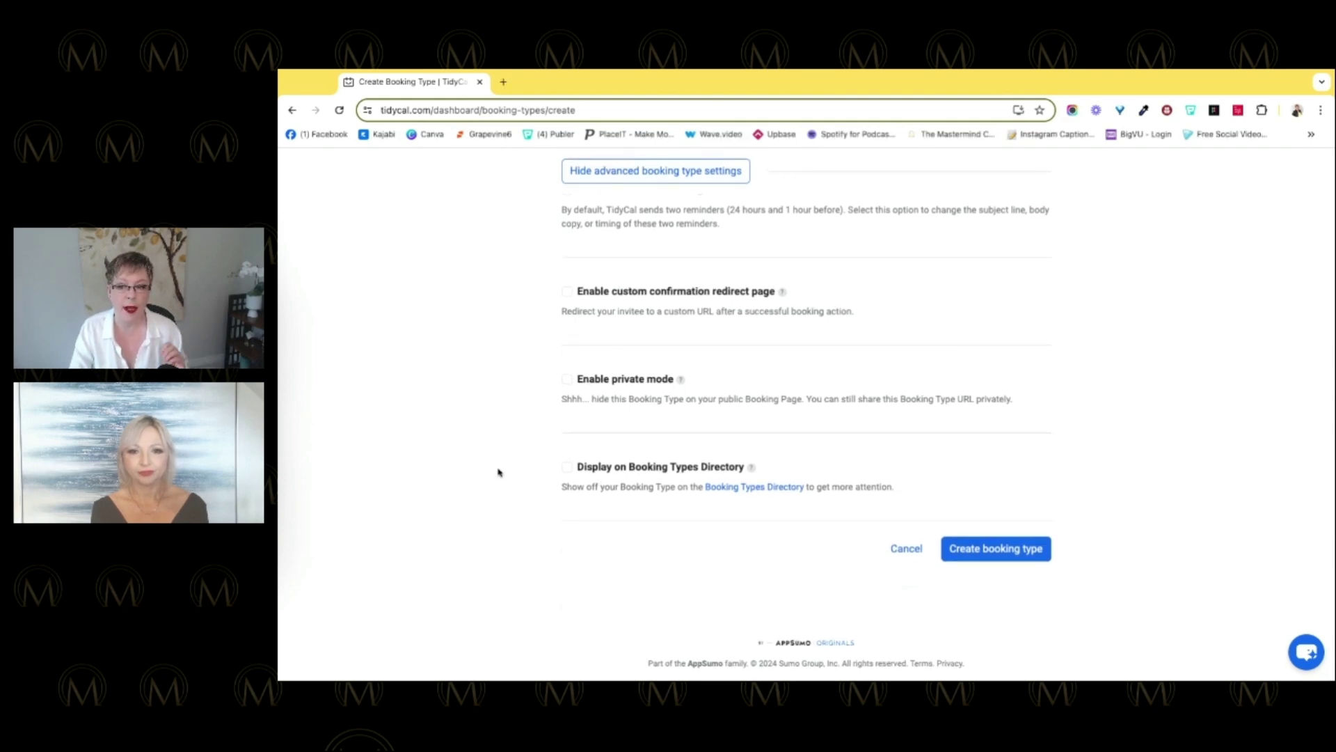
left_click(276, 469)
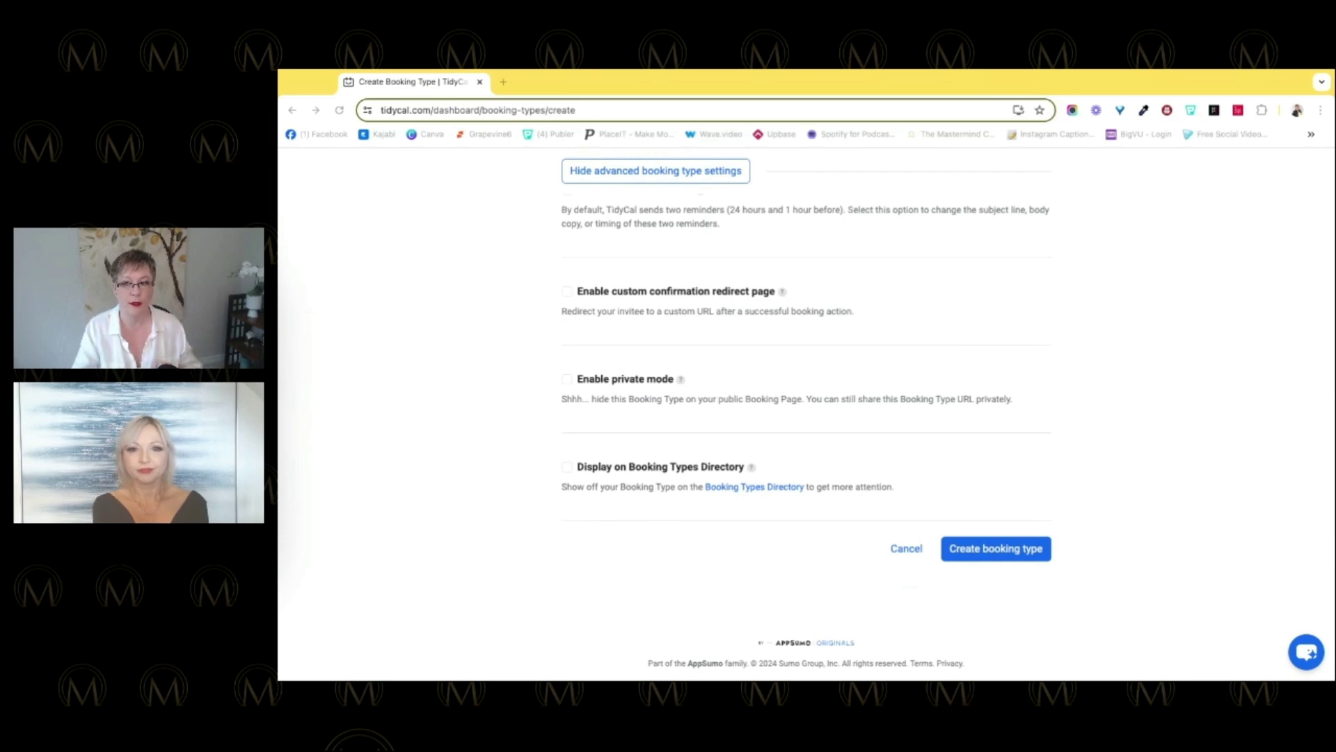
left_click(1160, 261)
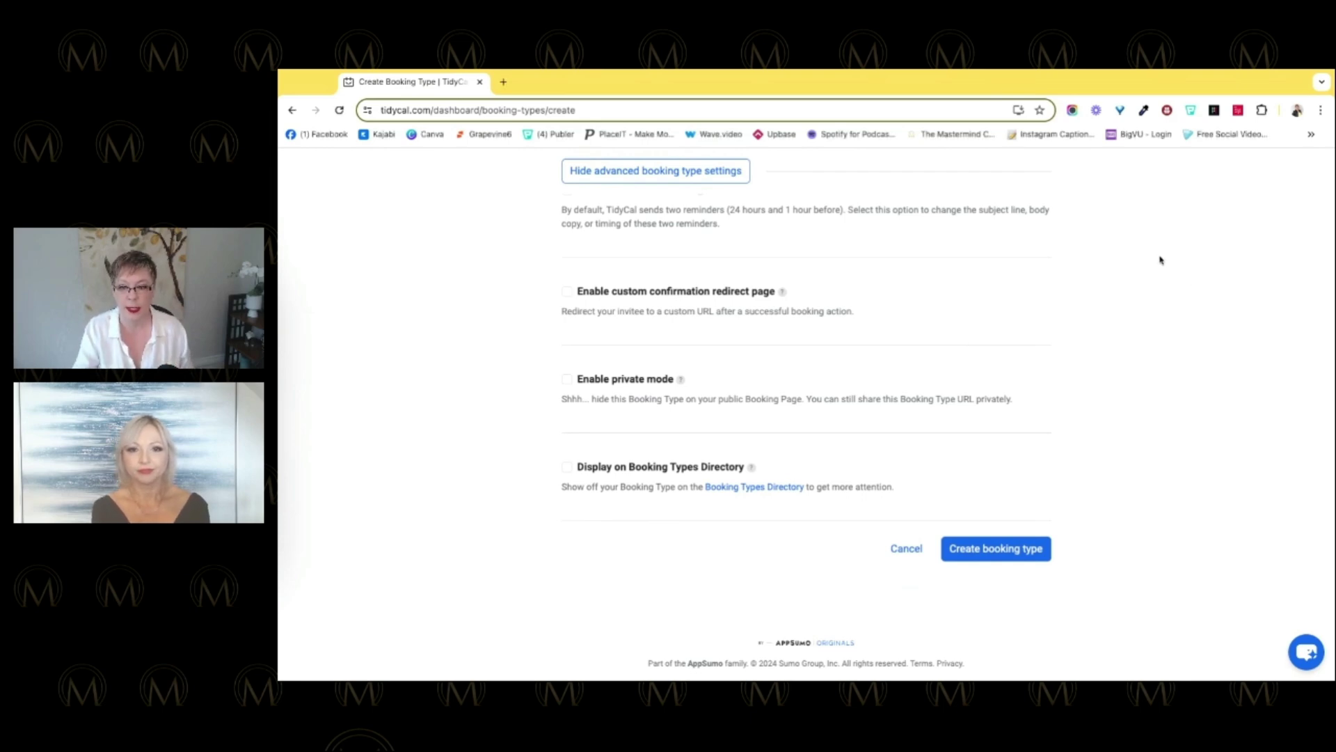
Step: Open themastermind.city in a new browser tab and go to its Book A Call page
left_click(503, 82)
type("the")
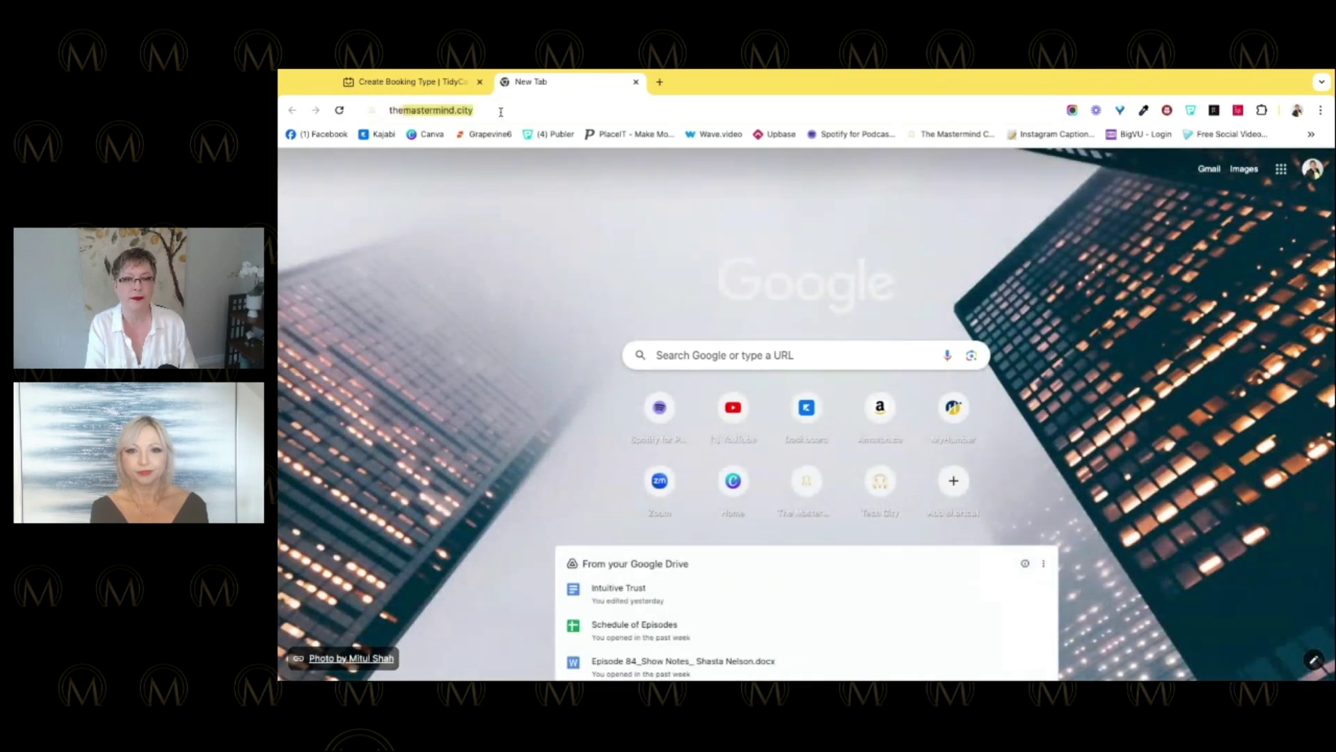
key("Return")
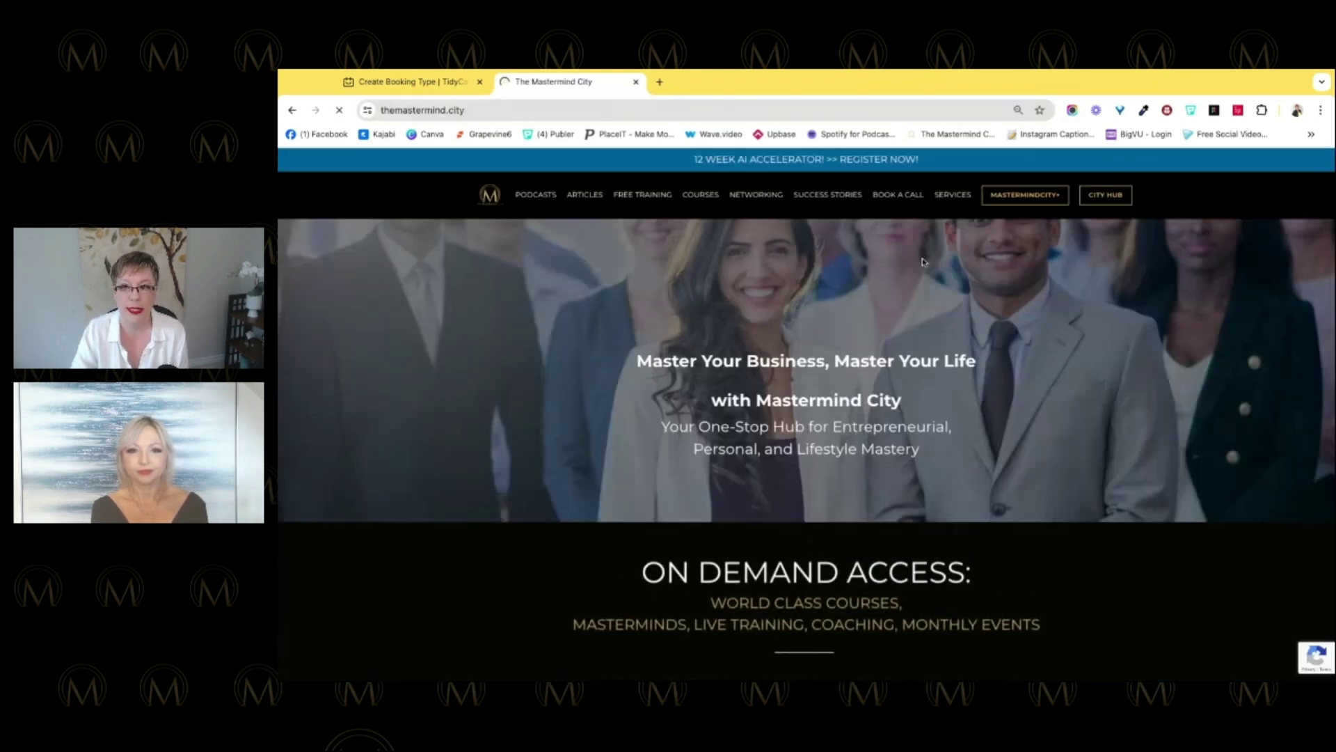
left_click(897, 196)
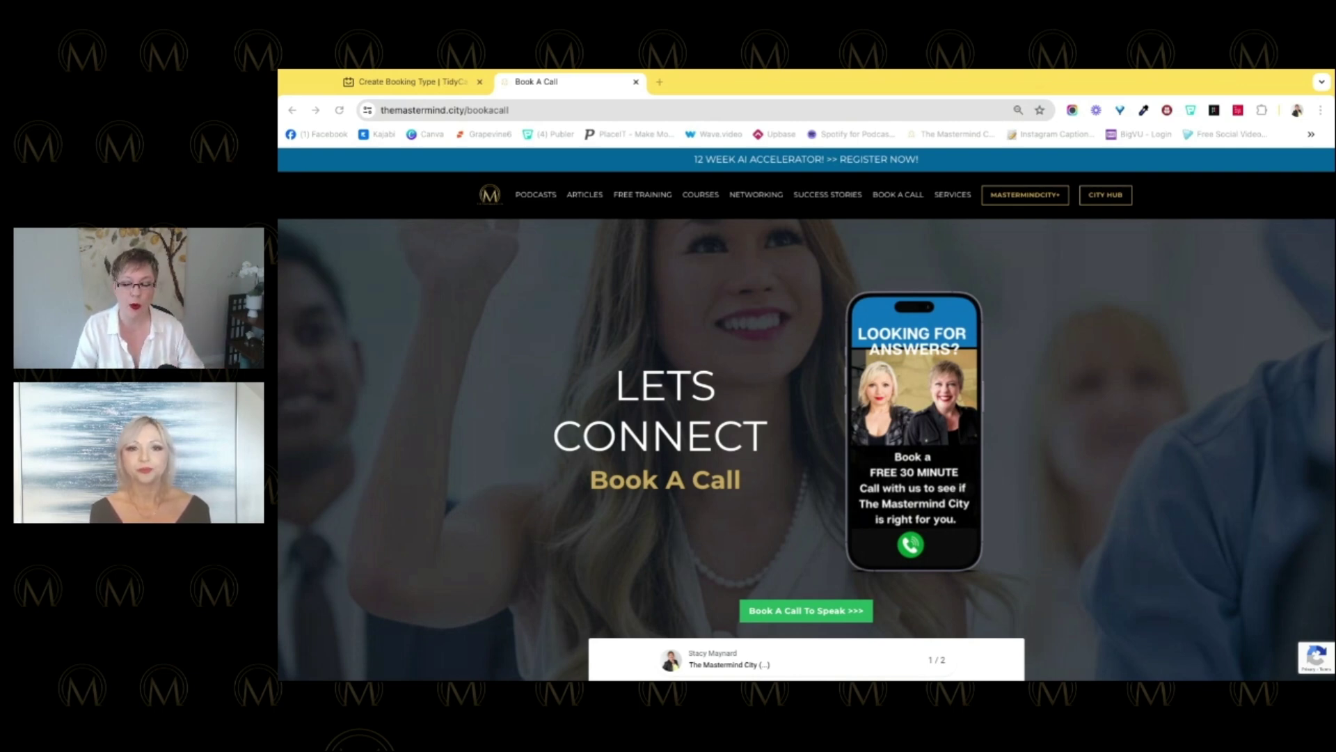
Step: Choose June 12 in the embedded TidyCal calendar and look over the time slots offered
scroll(806, 449, "down", 5)
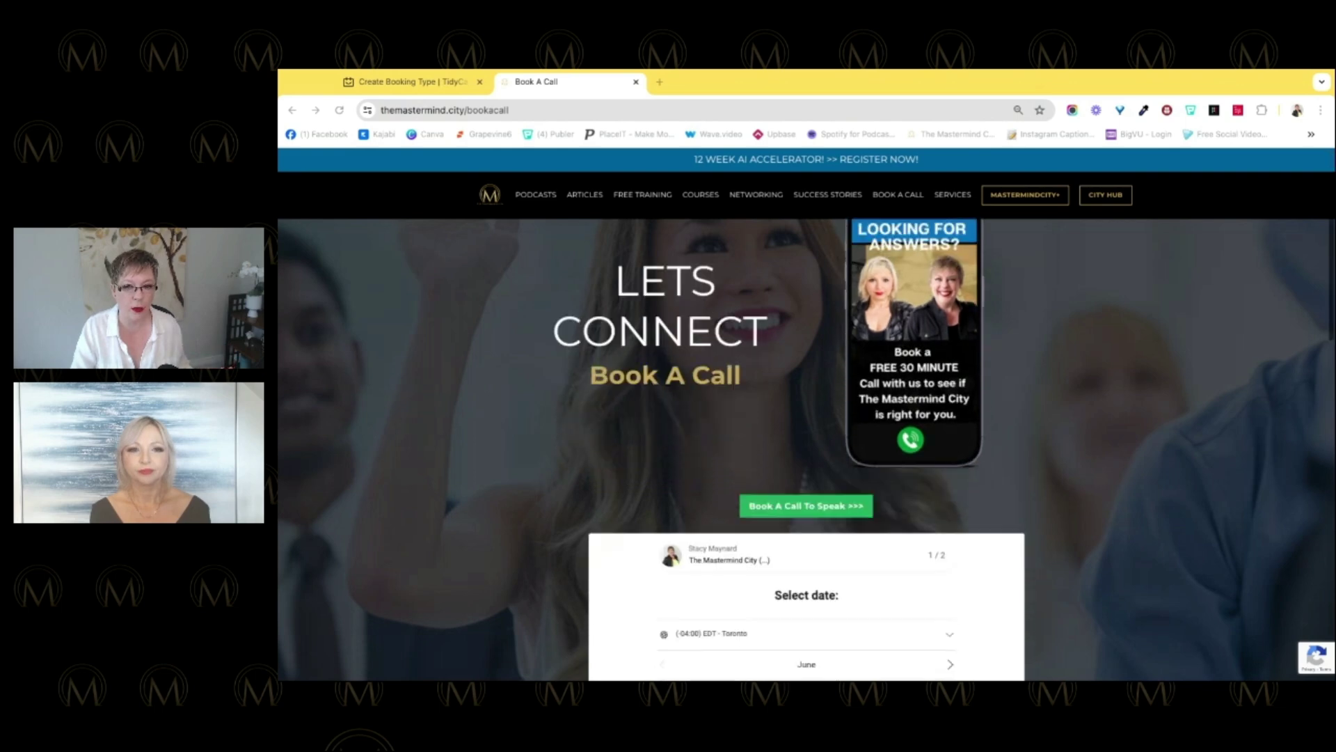
scroll(1154, 402, "down", 1)
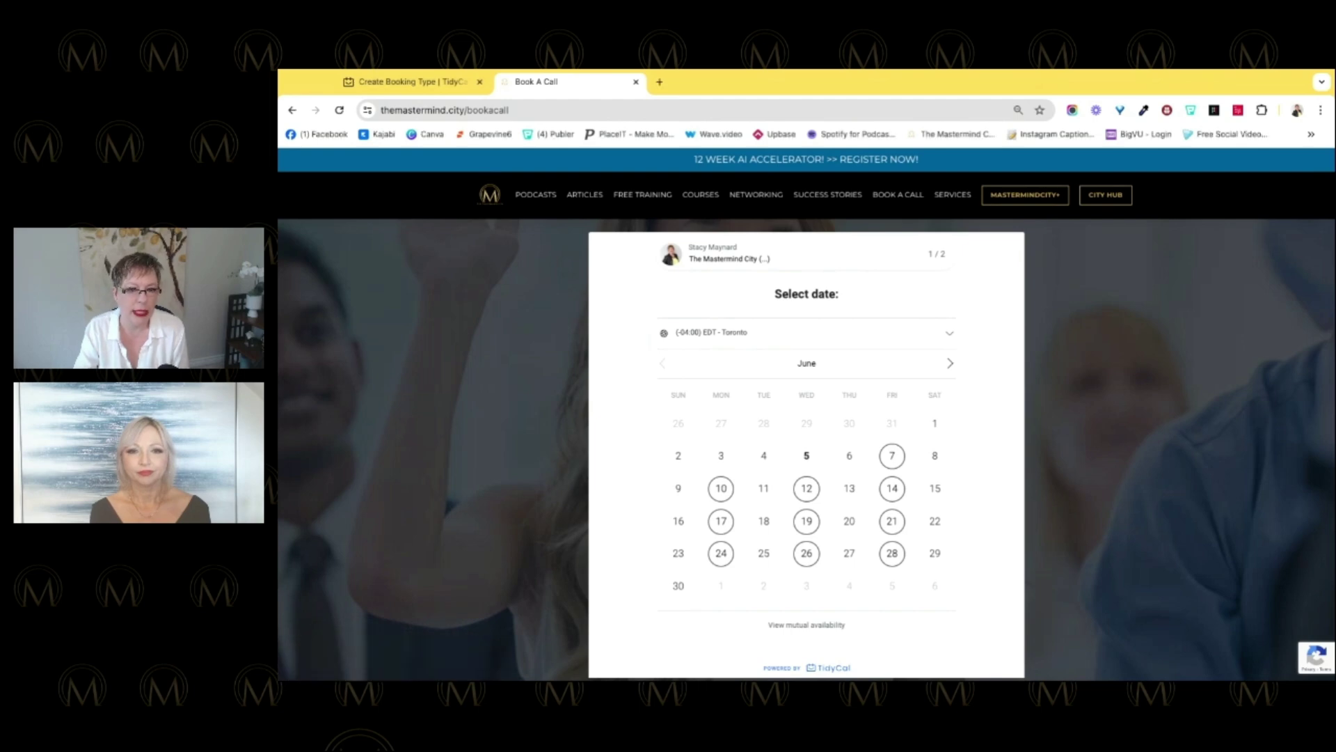
scroll(807, 445, "down", 4)
scroll(807, 446, "up", 2)
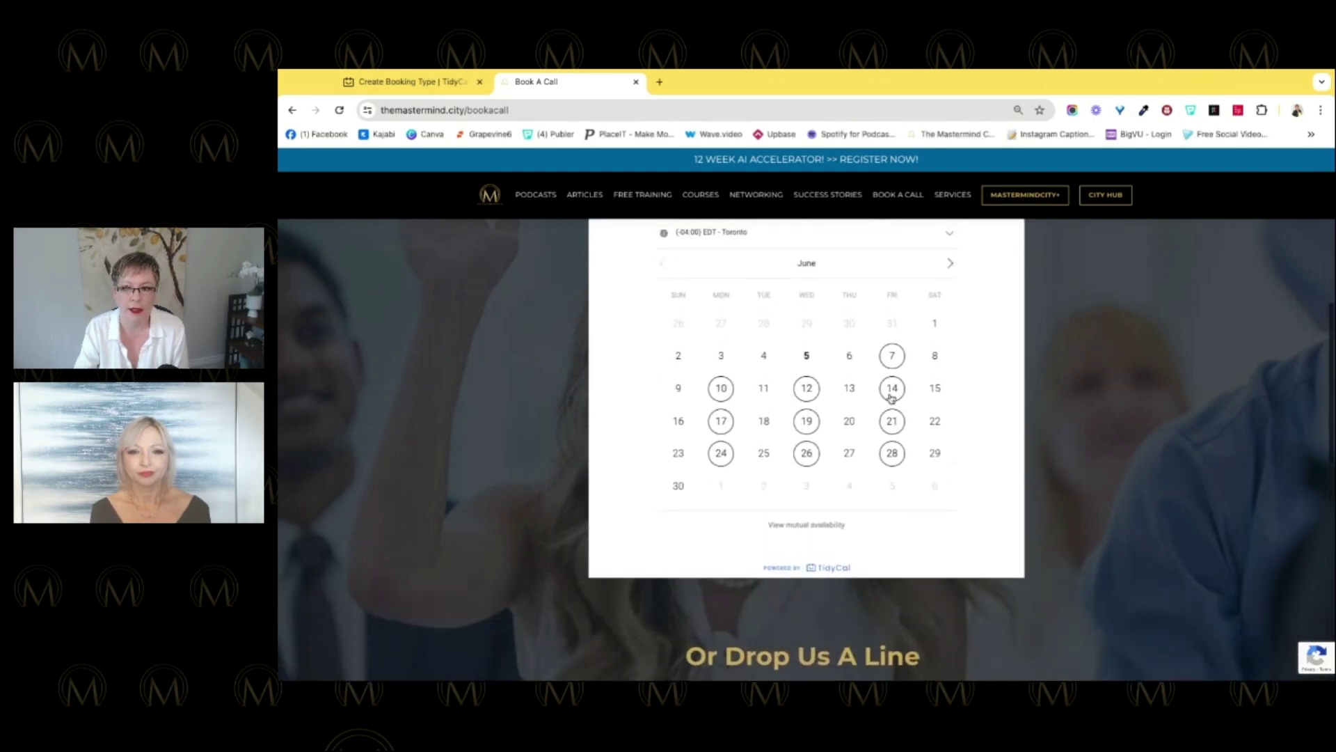
left_click(805, 386)
scroll(818, 393, "up", 2)
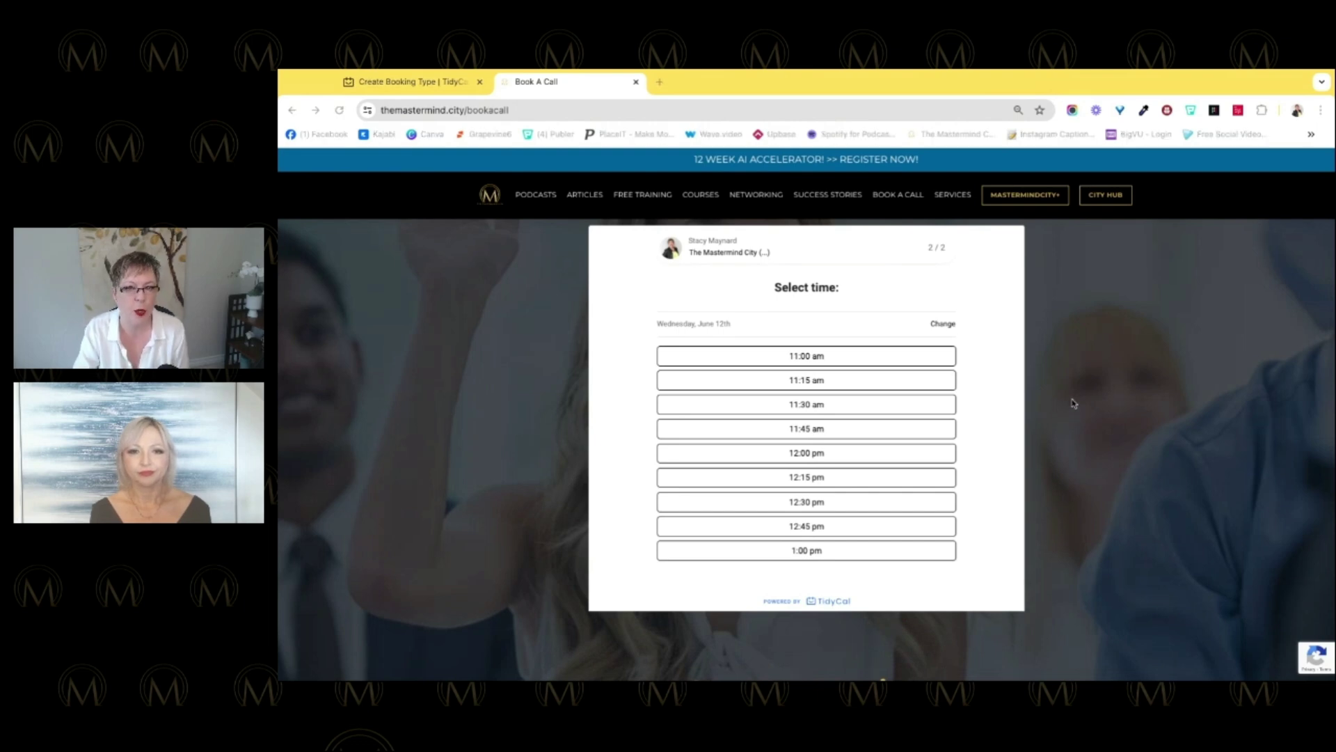
left_click(786, 429)
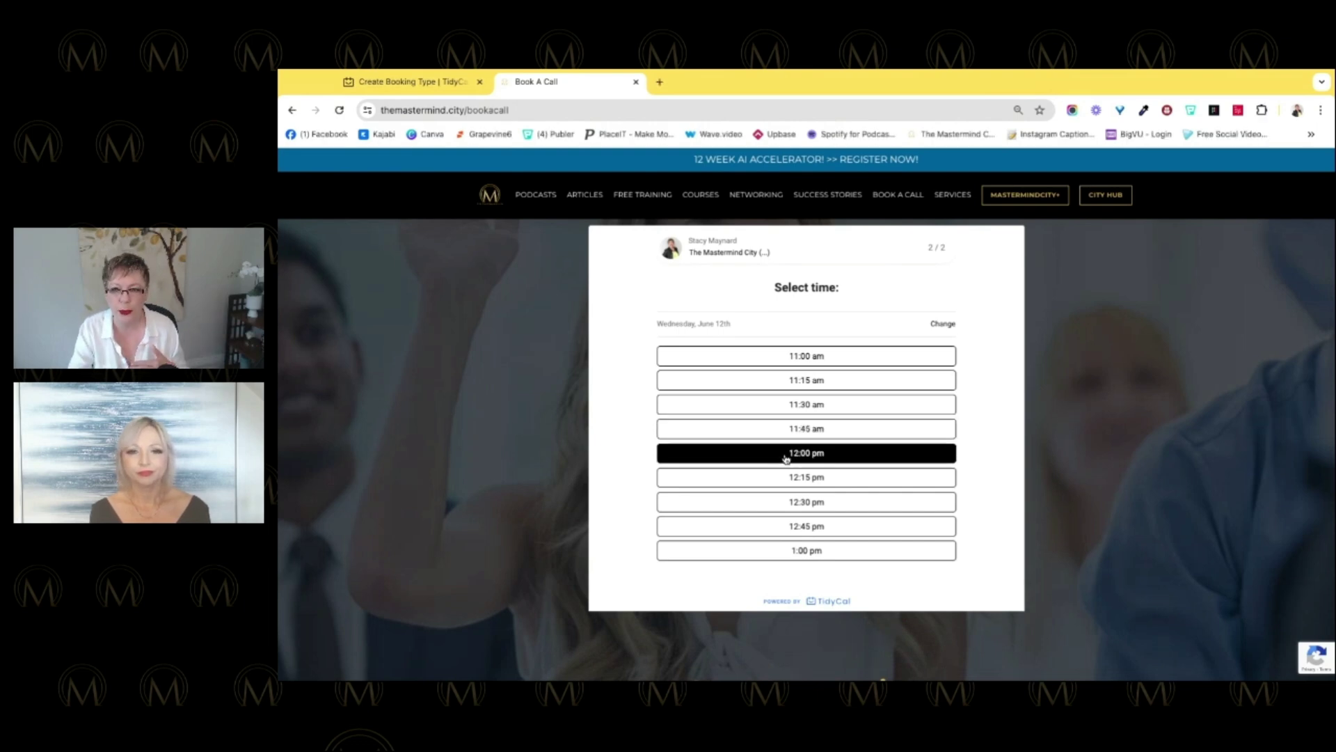